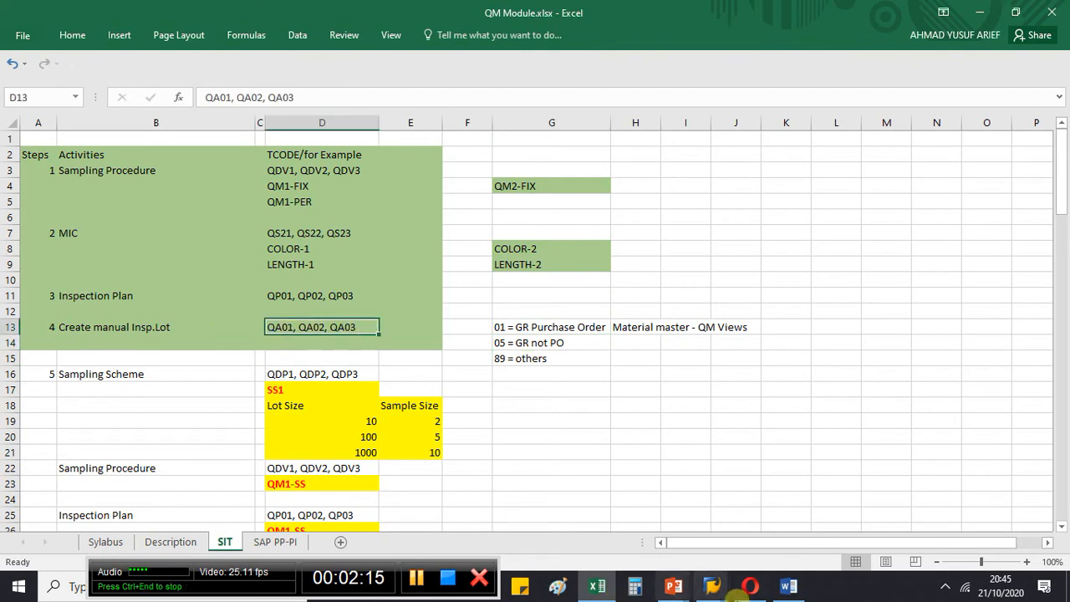
click(716, 588)
click(796, 520)
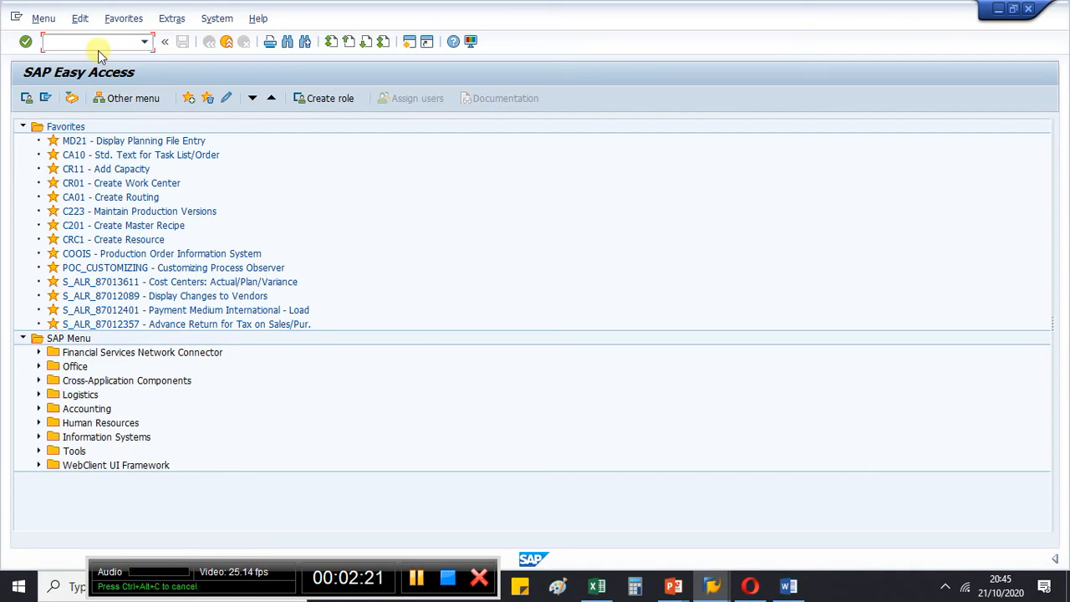
text(qa)
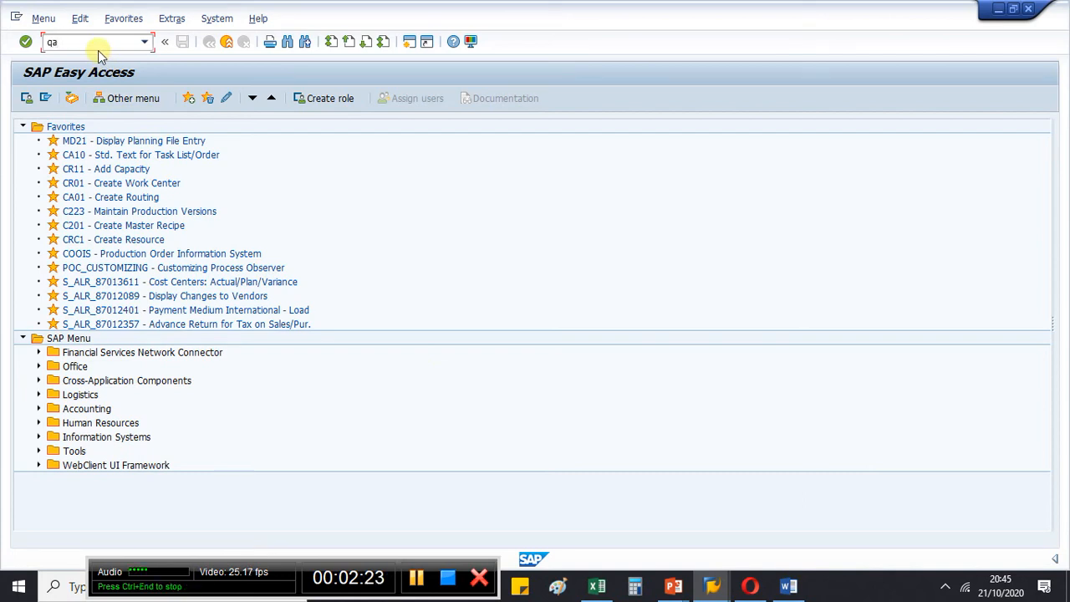
text(02)
key(Return)
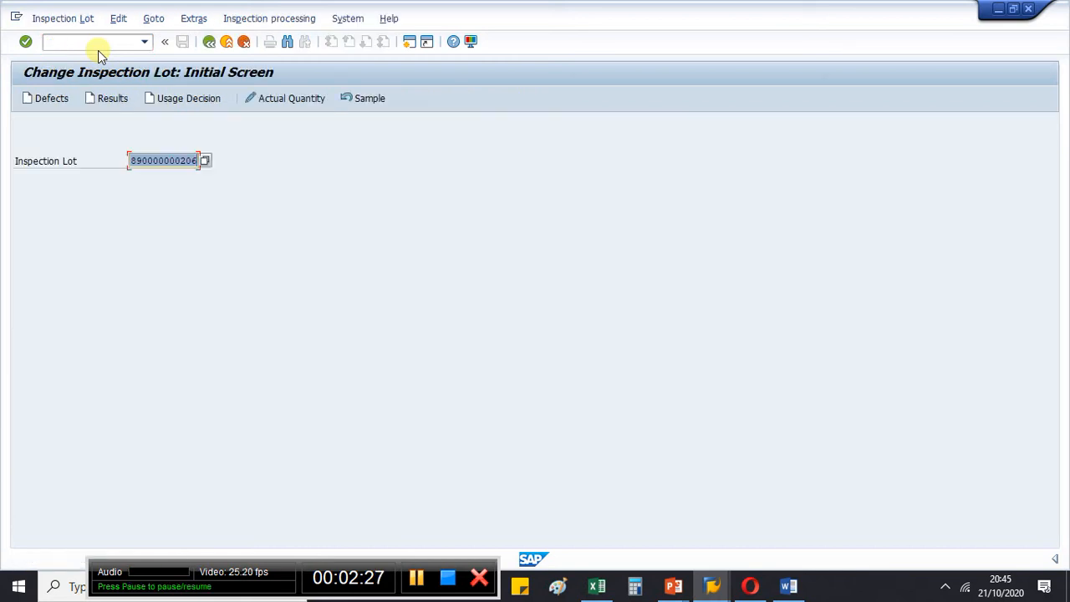
key(Return)
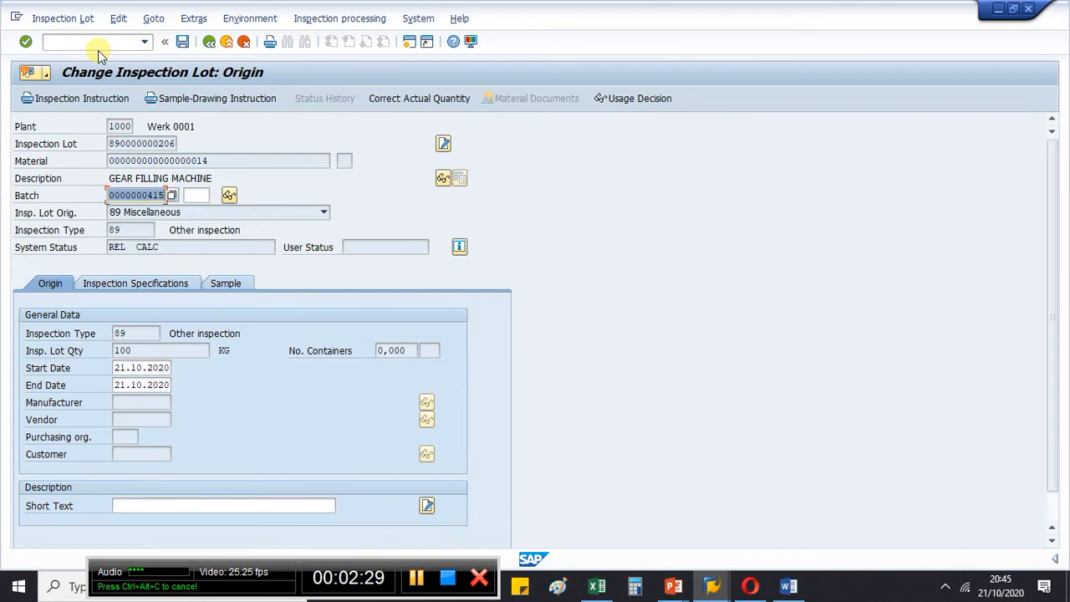
- Review the inspection lot's origin quantity, inspection specifications and sample data
click(143, 352)
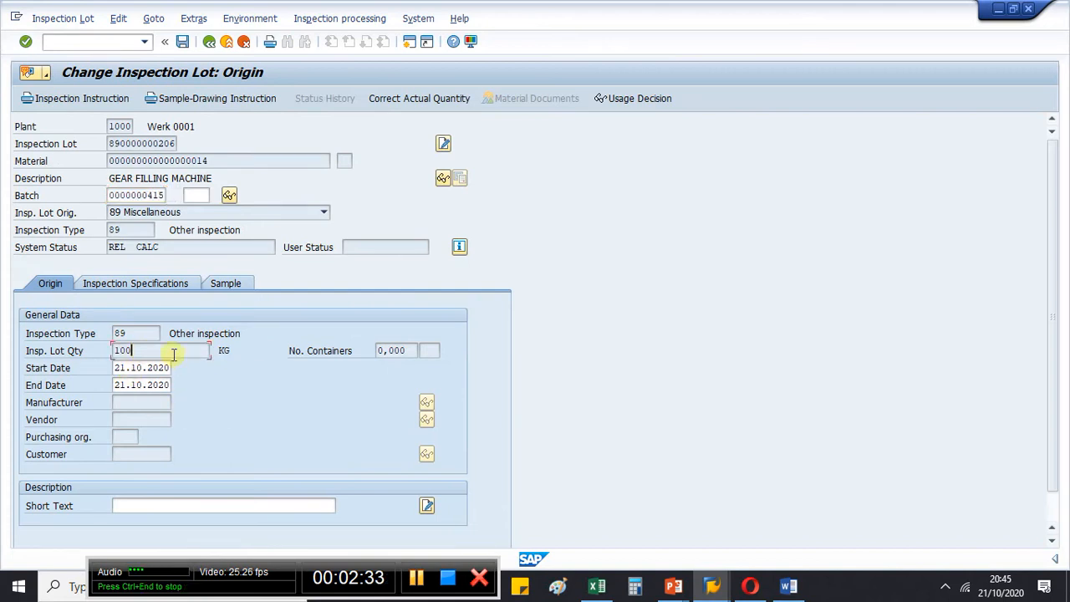
click(127, 285)
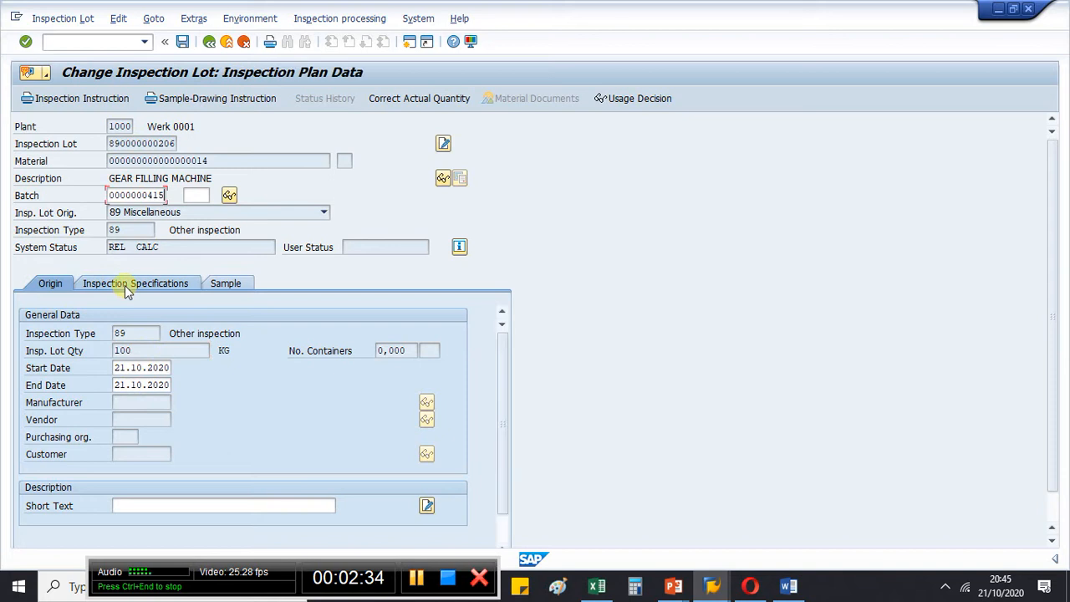
click(226, 284)
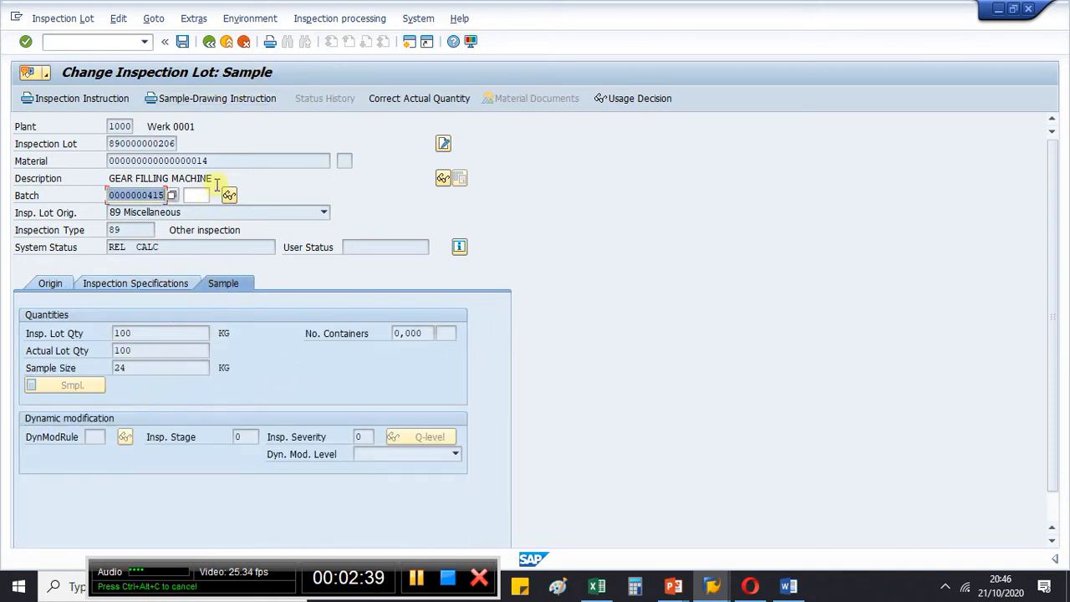
drag(111, 144, 201, 144)
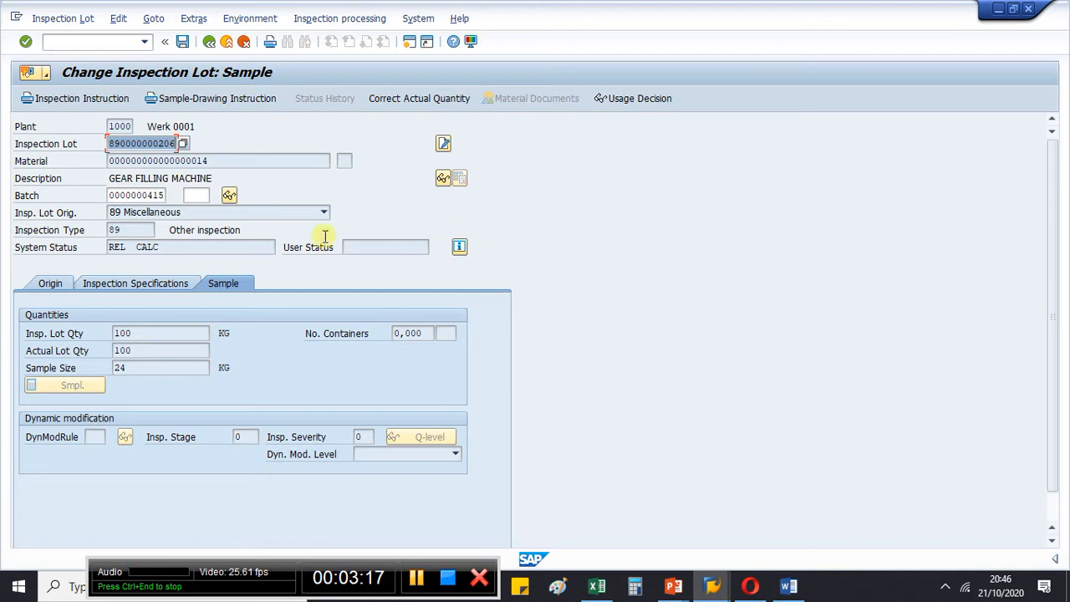
- Leave the lot's detail view and open results recording for the lot's operation 0010
click(209, 42)
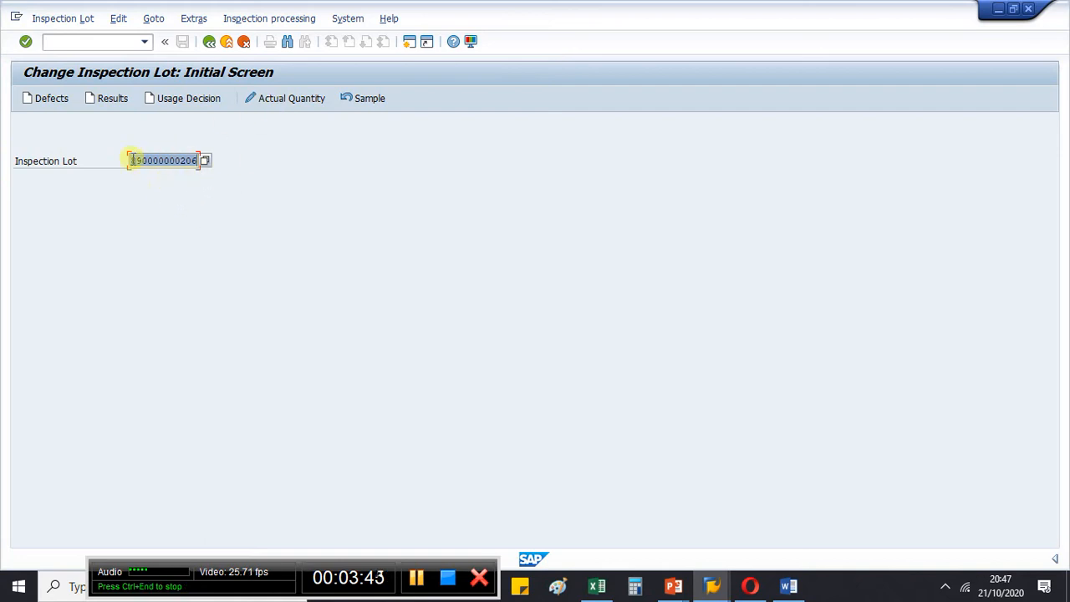
click(108, 97)
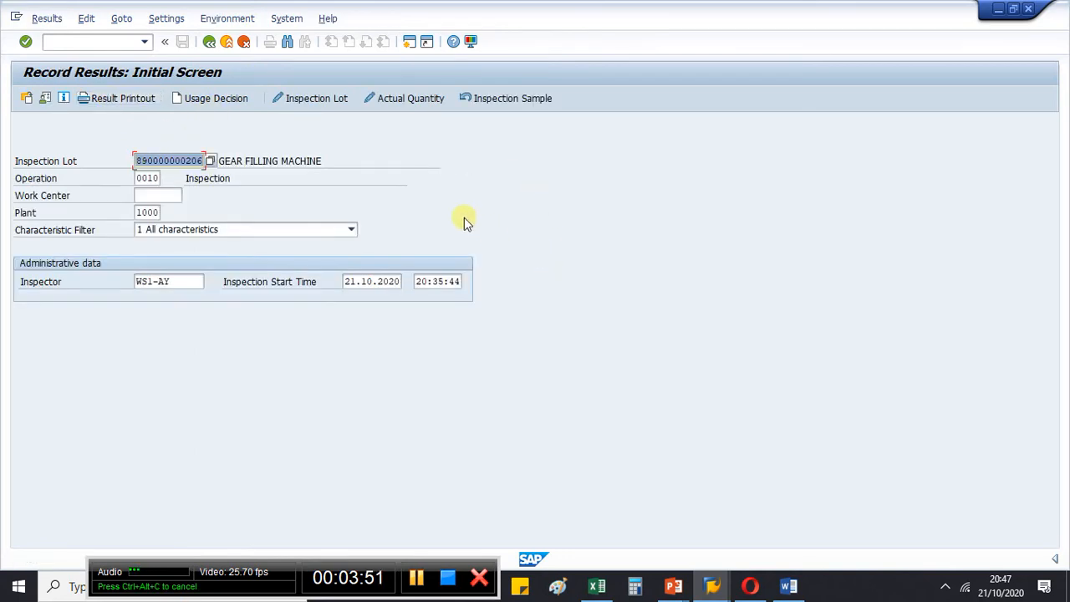
key(Return)
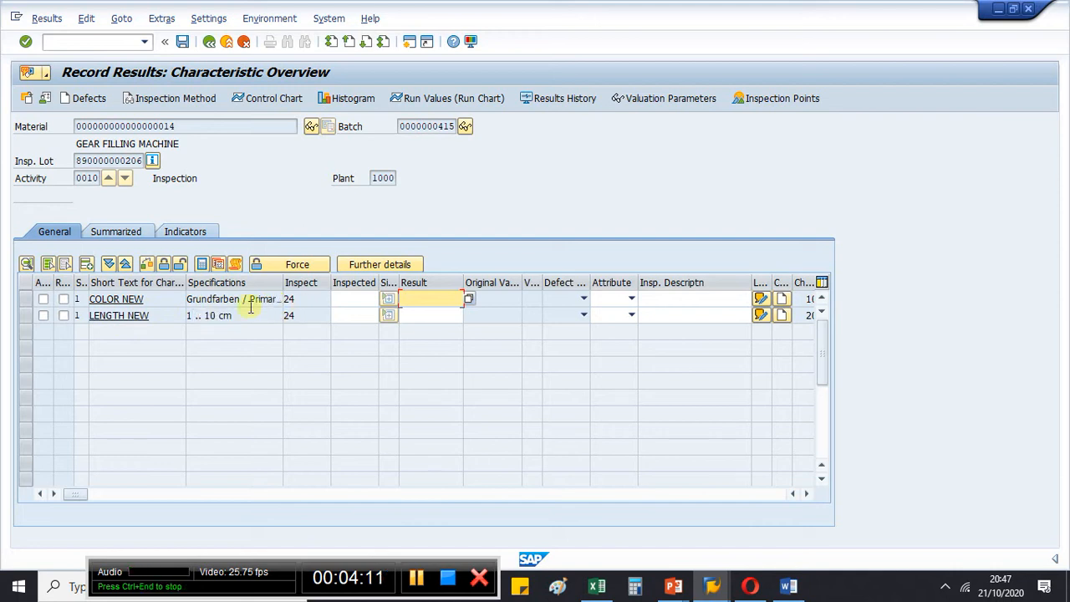
- Check the required sample quantities and set the inspected quantity of the COLOR NEW characteristic to 24
click(353, 301)
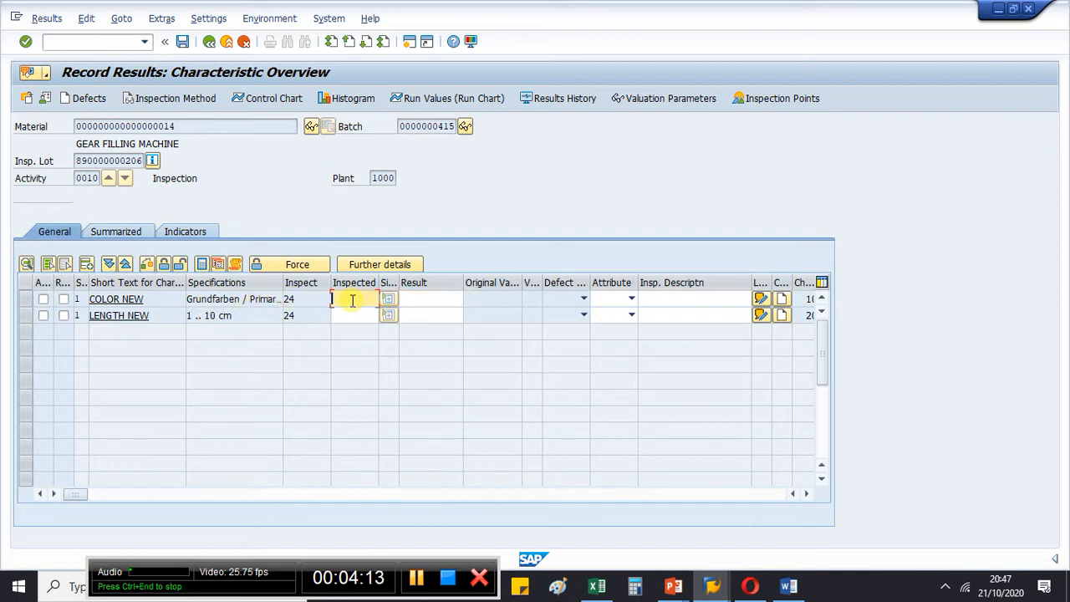
click(303, 299)
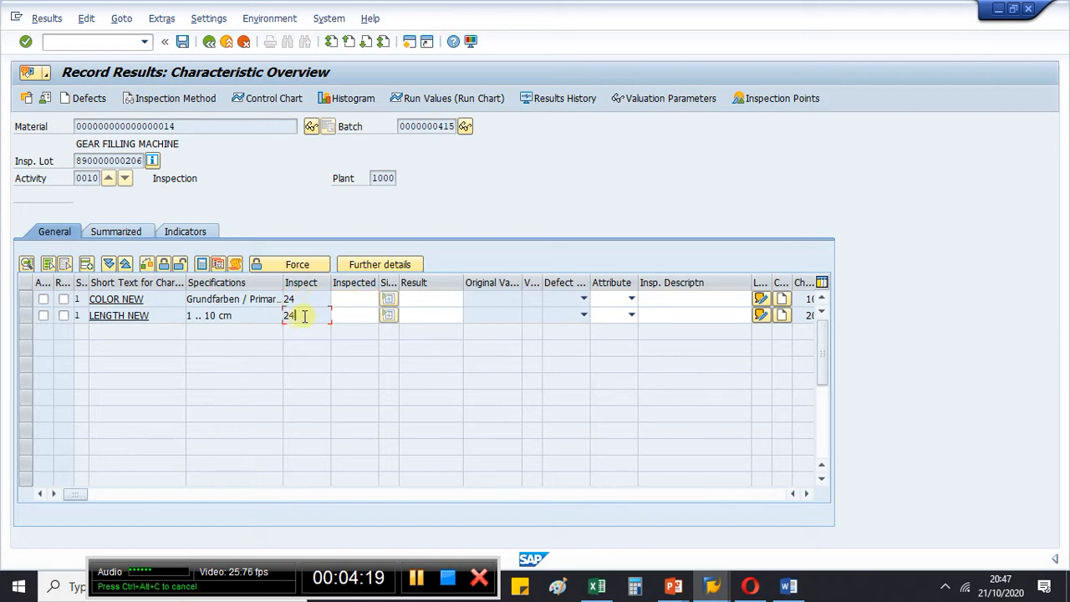
click(306, 305)
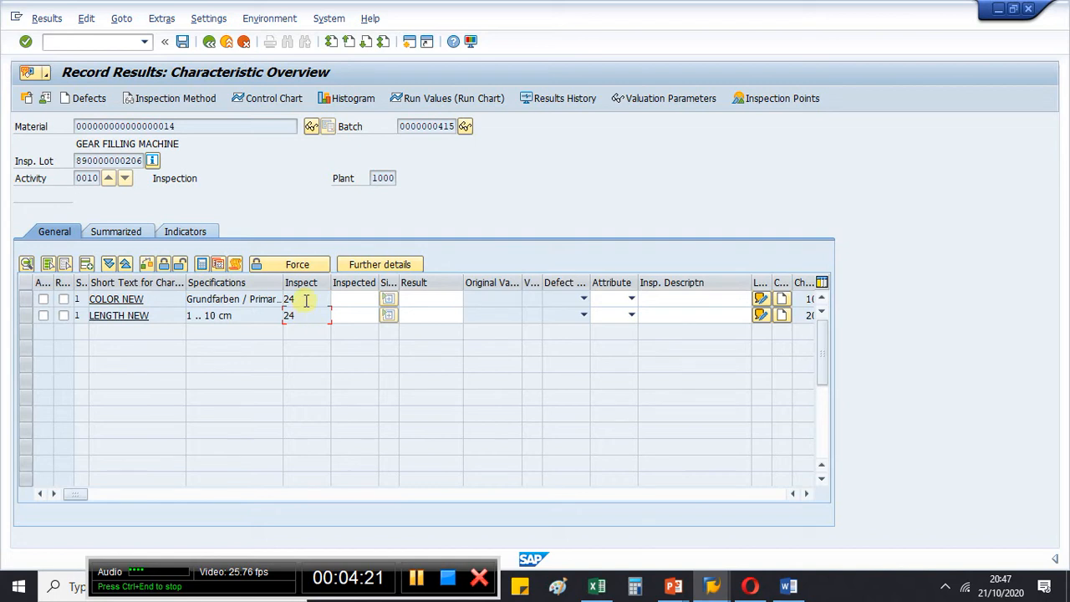
click(305, 315)
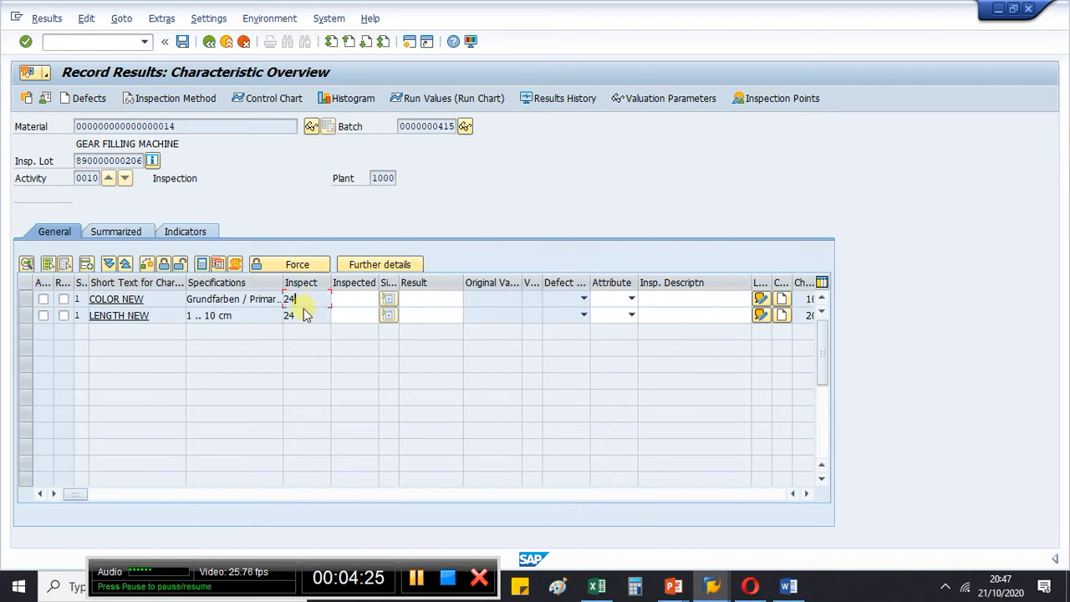
click(307, 316)
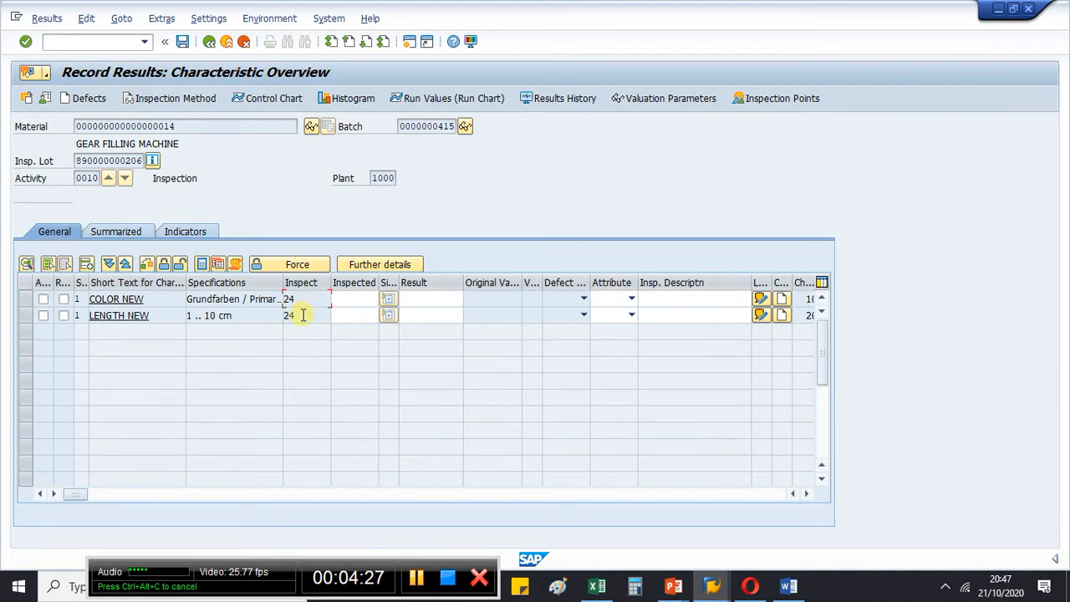
click(369, 304)
text(24)
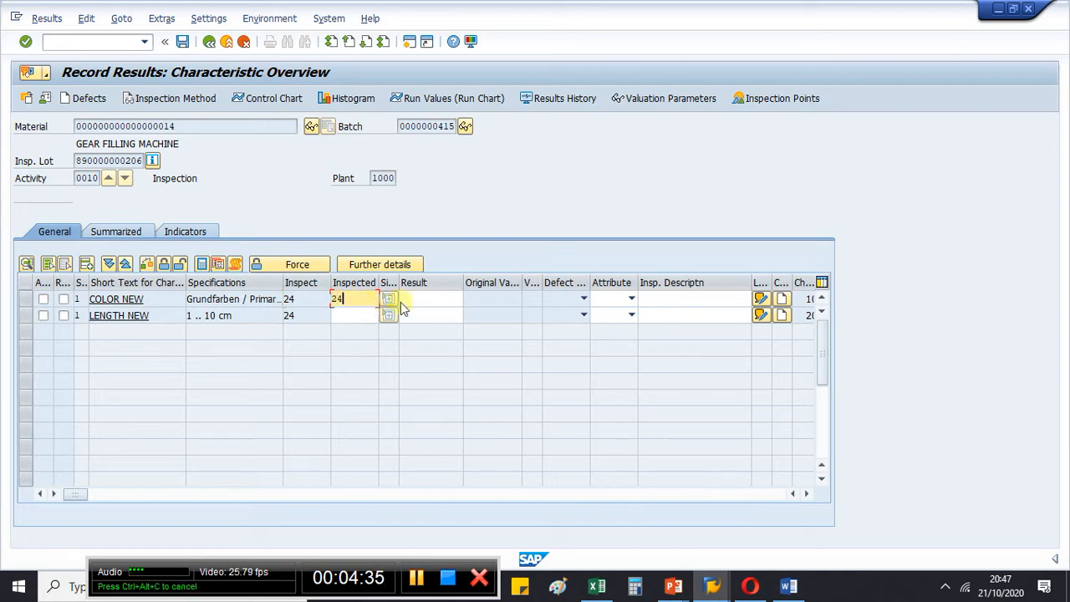
- Record 3 Blue from the primary colors catalog as the result for COLOR NEW
click(428, 299)
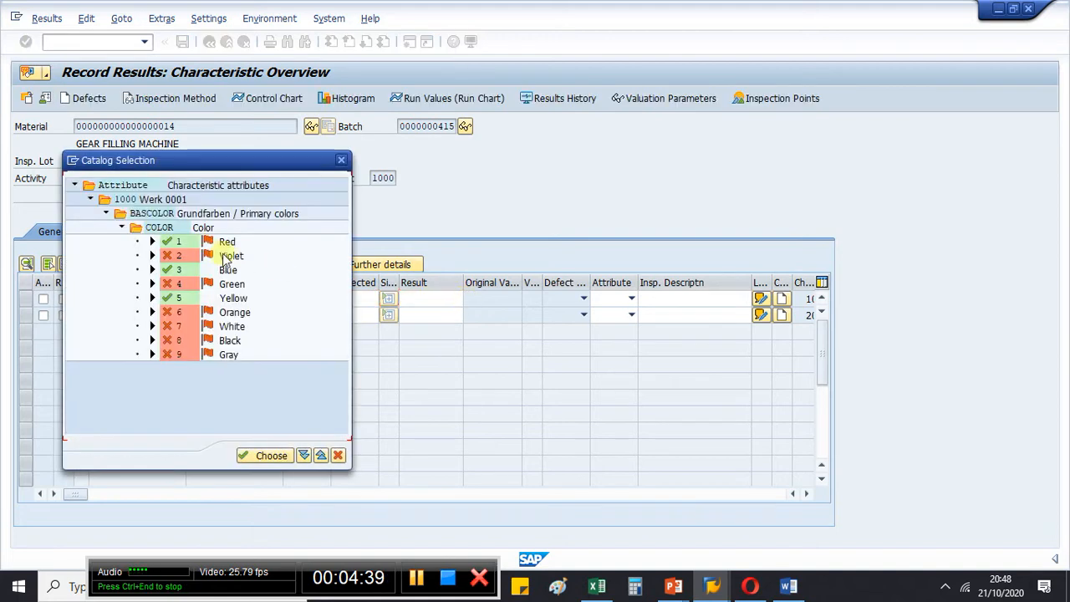
click(339, 455)
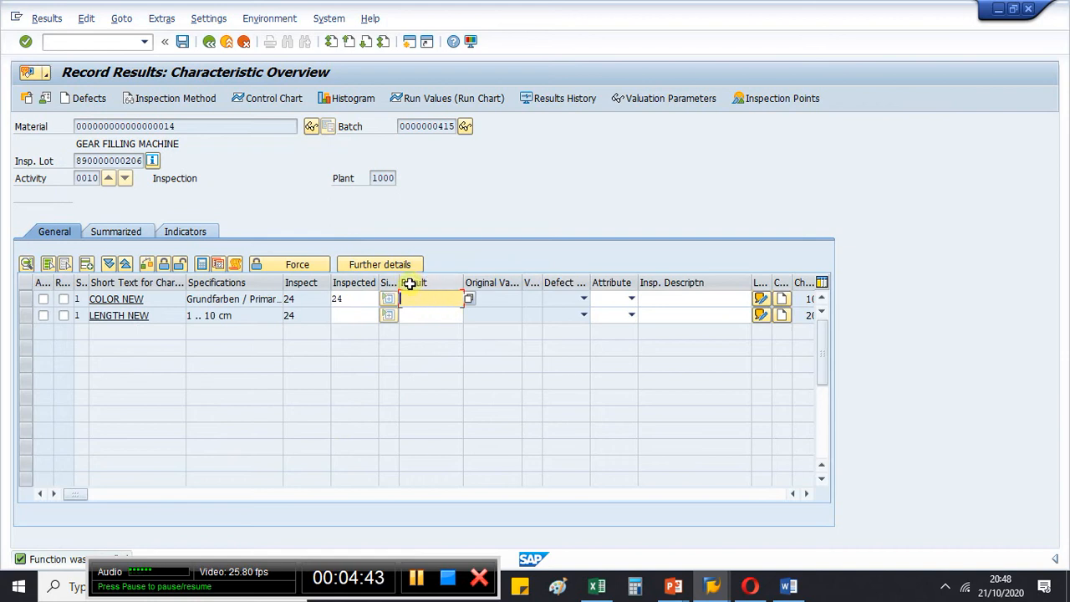
click(469, 299)
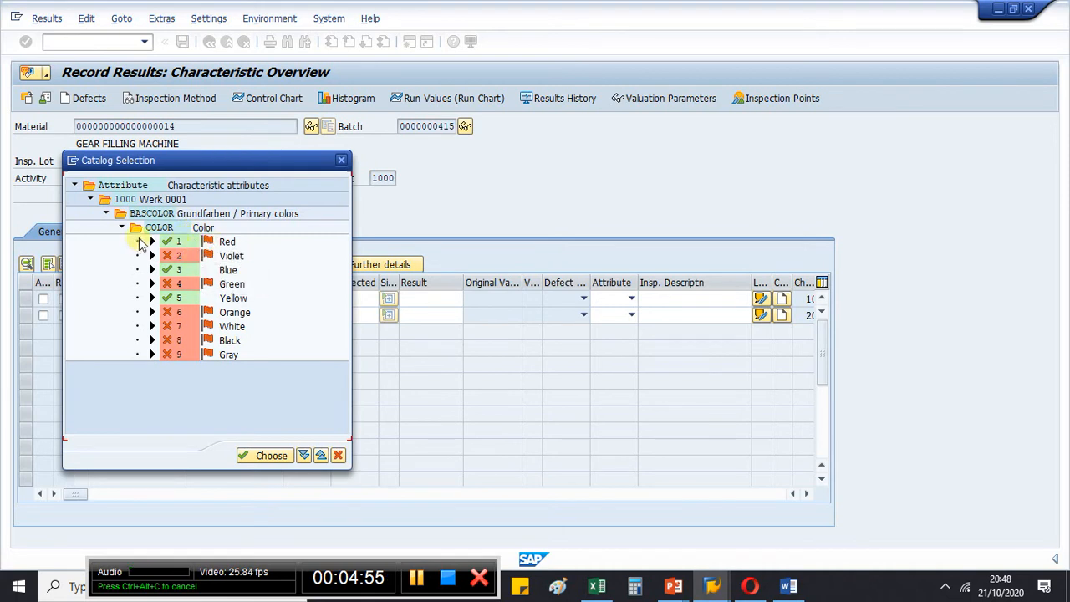
click(227, 244)
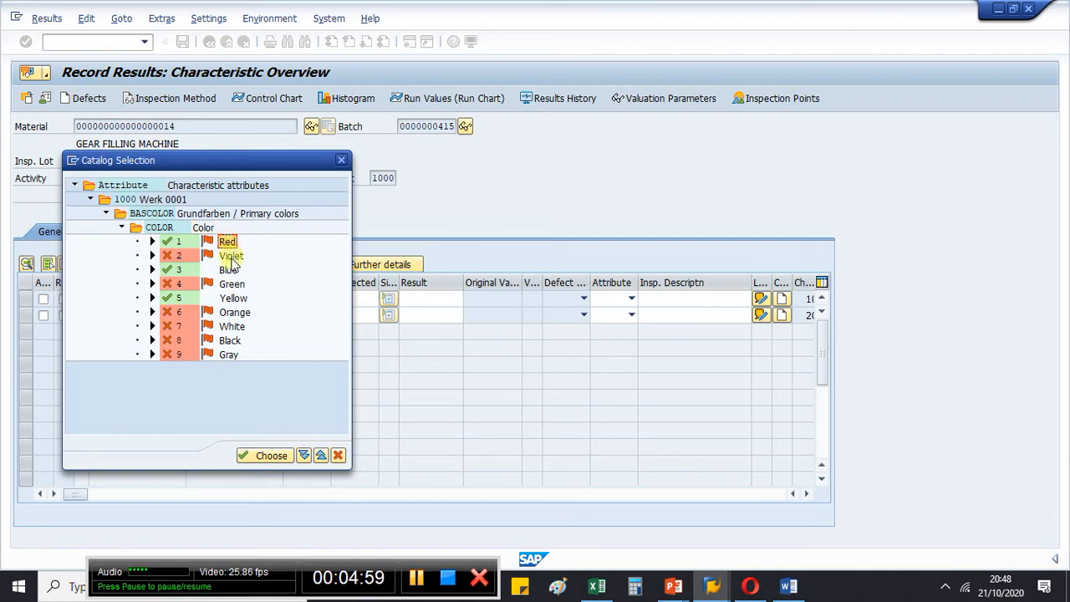
click(227, 270)
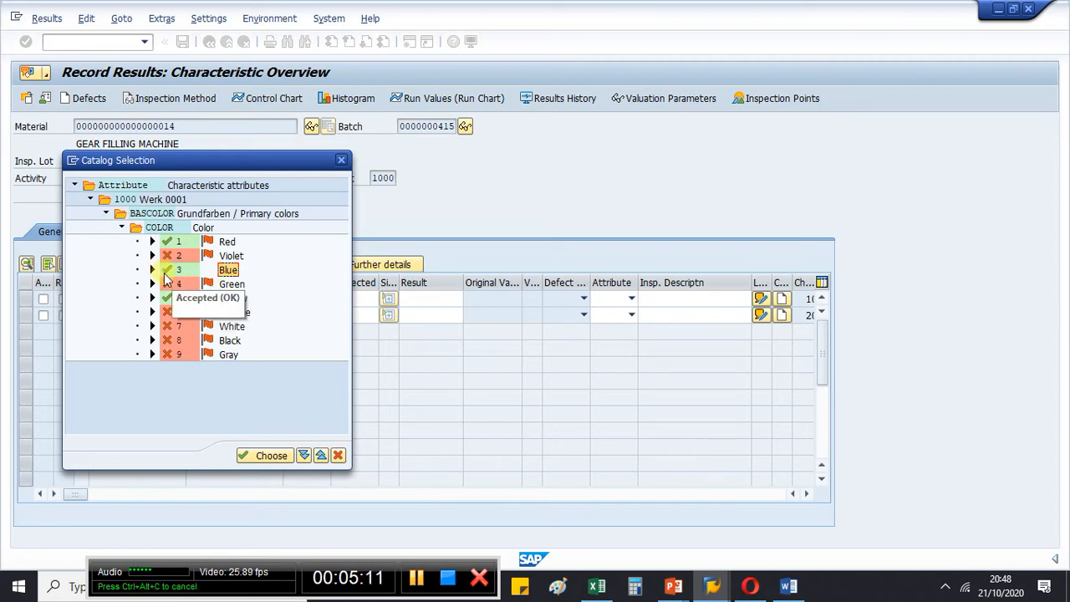
double_click(227, 269)
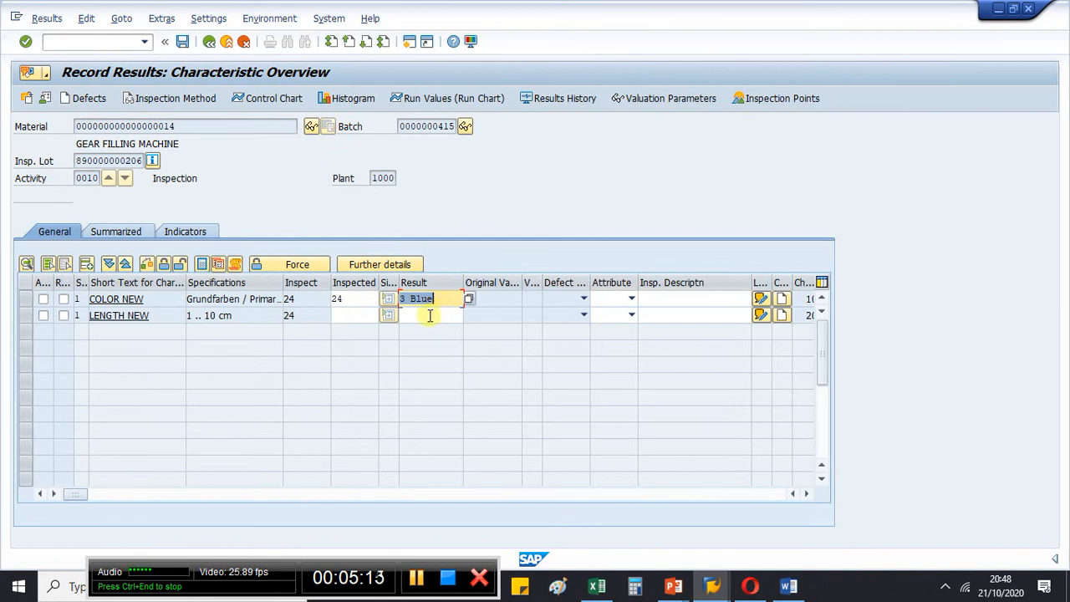
- Set the inspected quantity of LENGTH NEW to 24 and try a result of 12
click(345, 313)
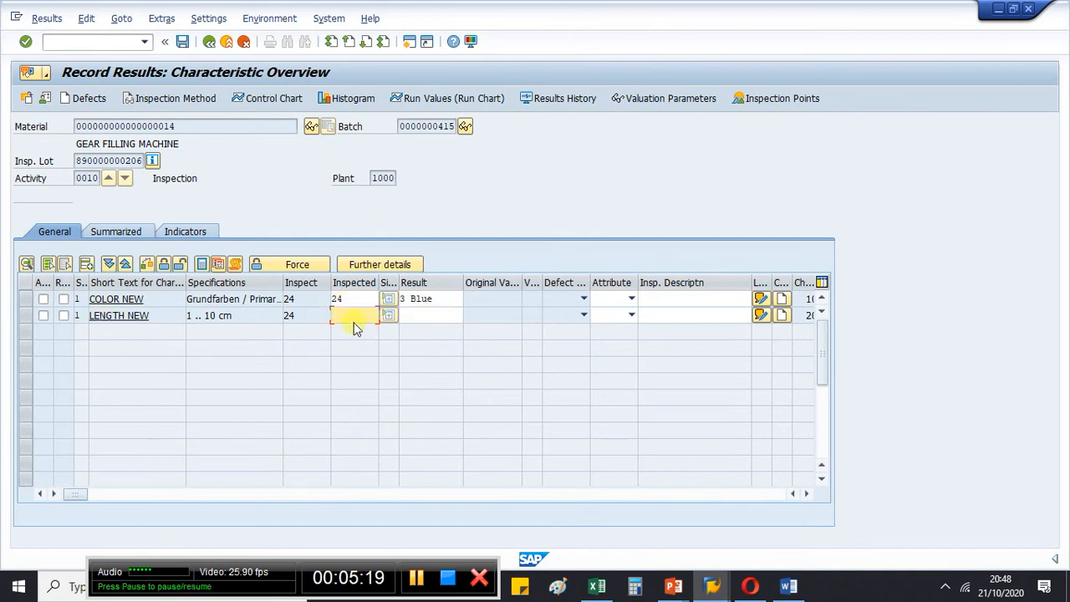
text(24)
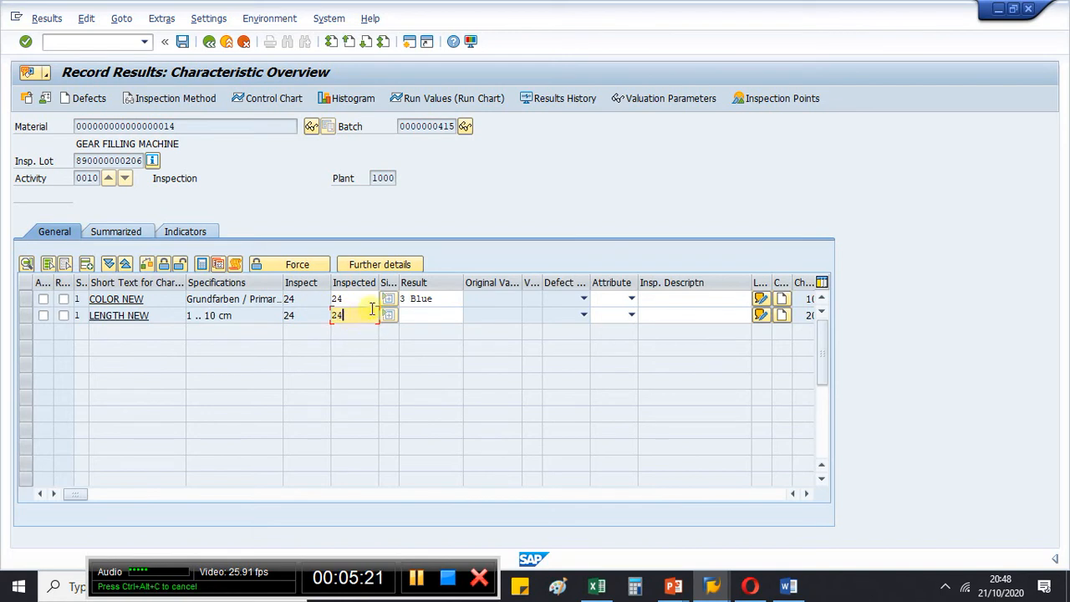
click(414, 313)
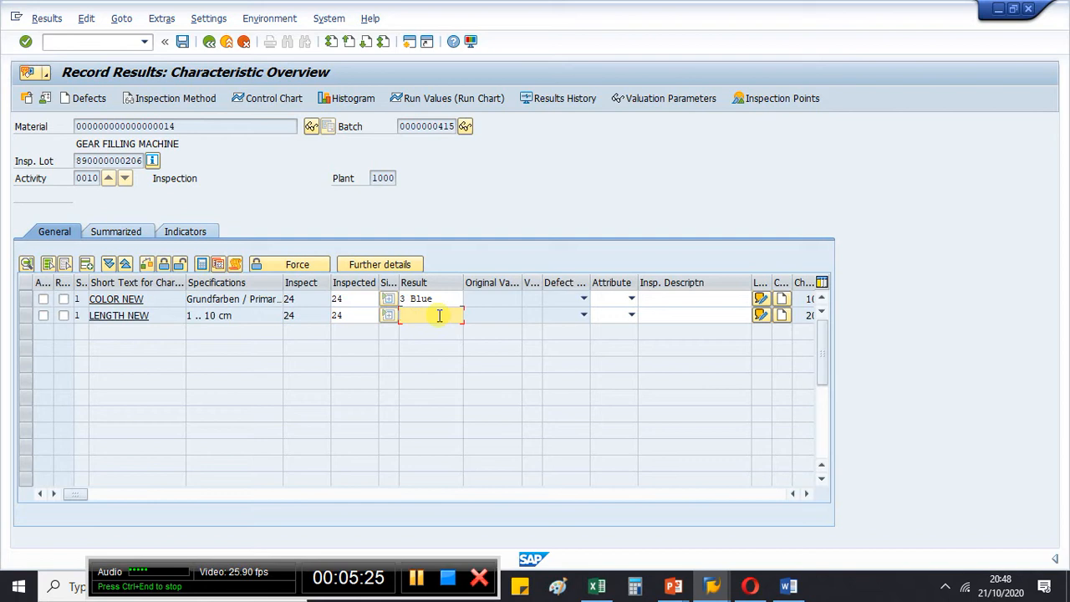
text(12)
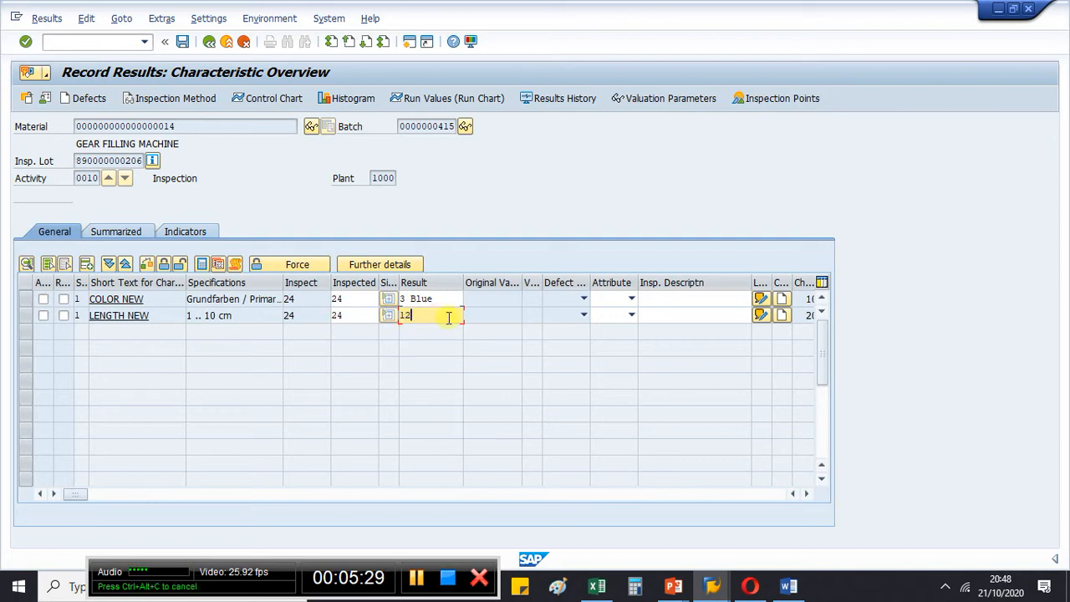
key(Return)
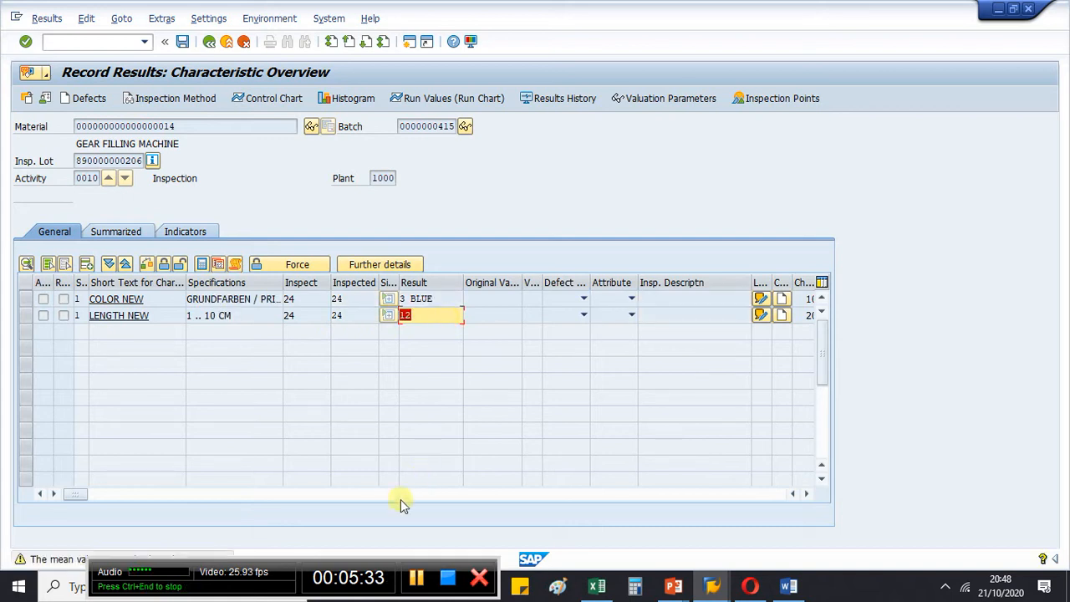
drag(351, 563, 543, 556)
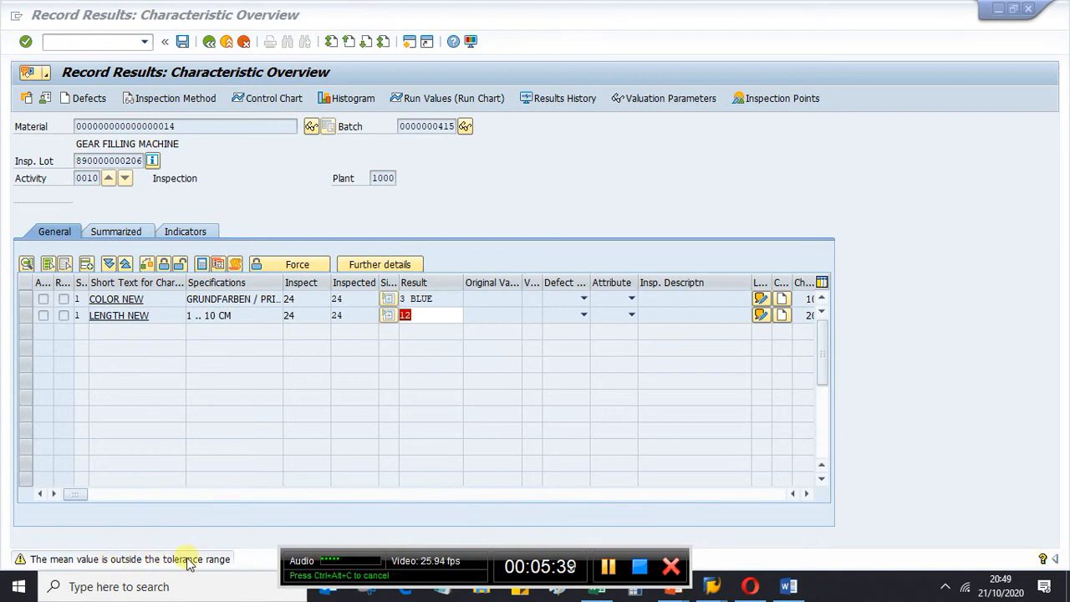
- Change the LENGTH NEW result to 5 and validate the entry
click(425, 314)
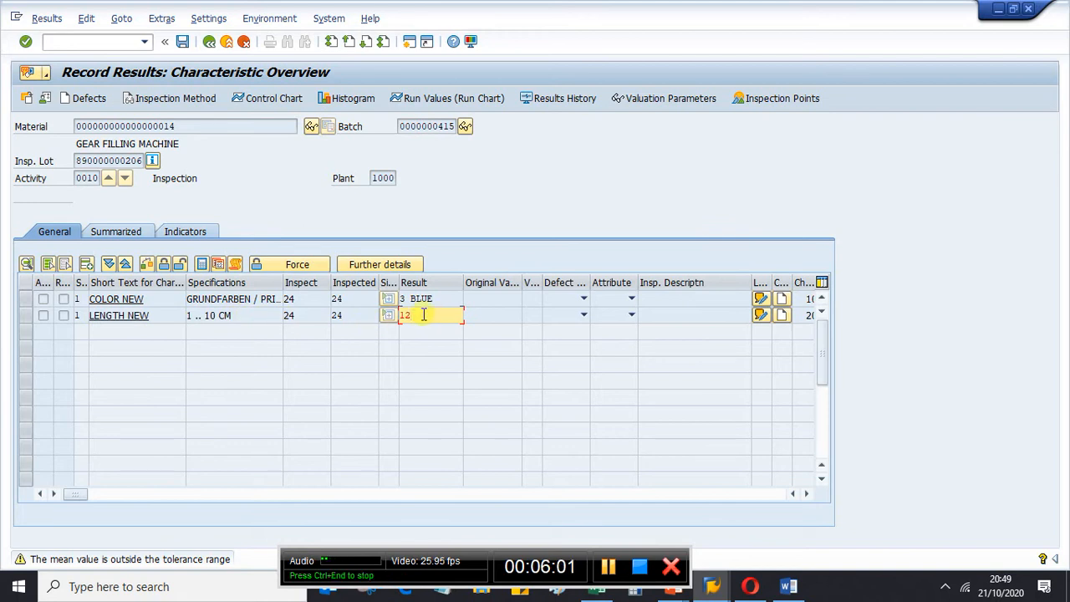
key(BackSpace)
key(BackSpace)
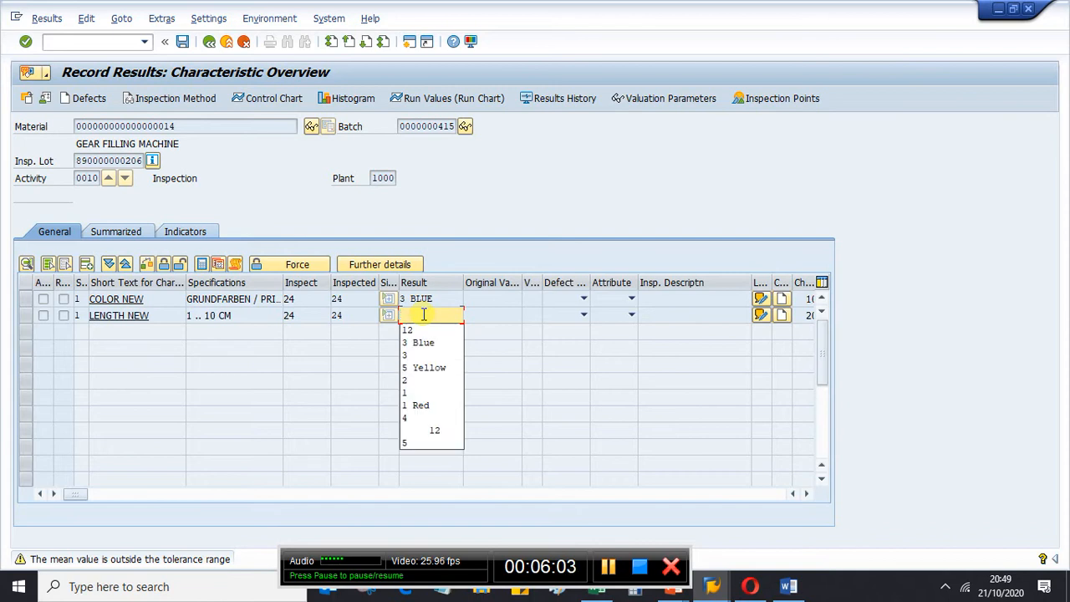
text(5)
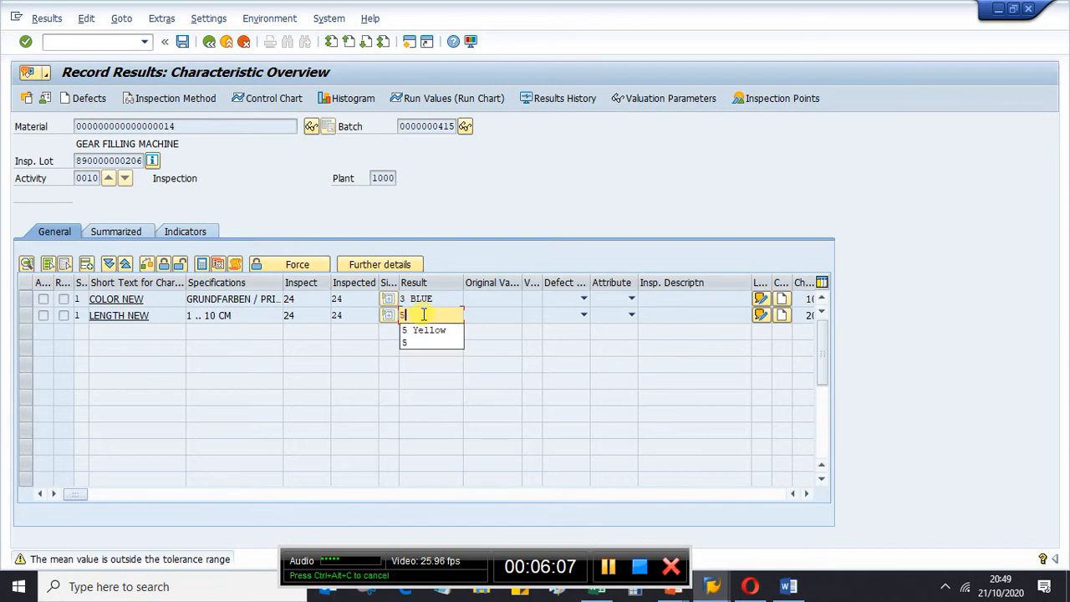
key(Return)
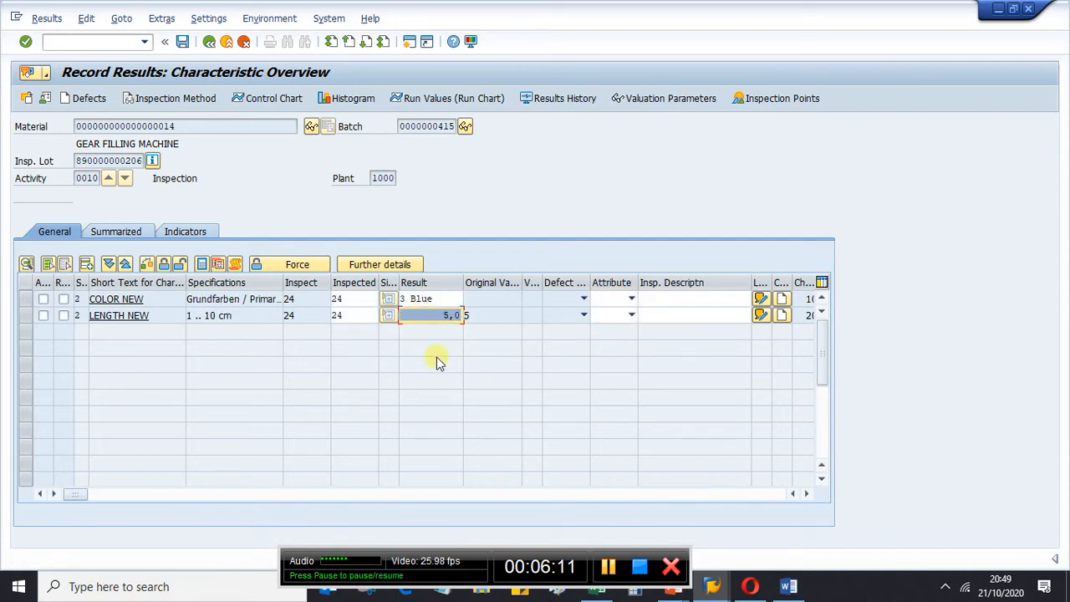
- Mark both the COLOR NEW and LENGTH NEW characteristics as accepted
click(496, 312)
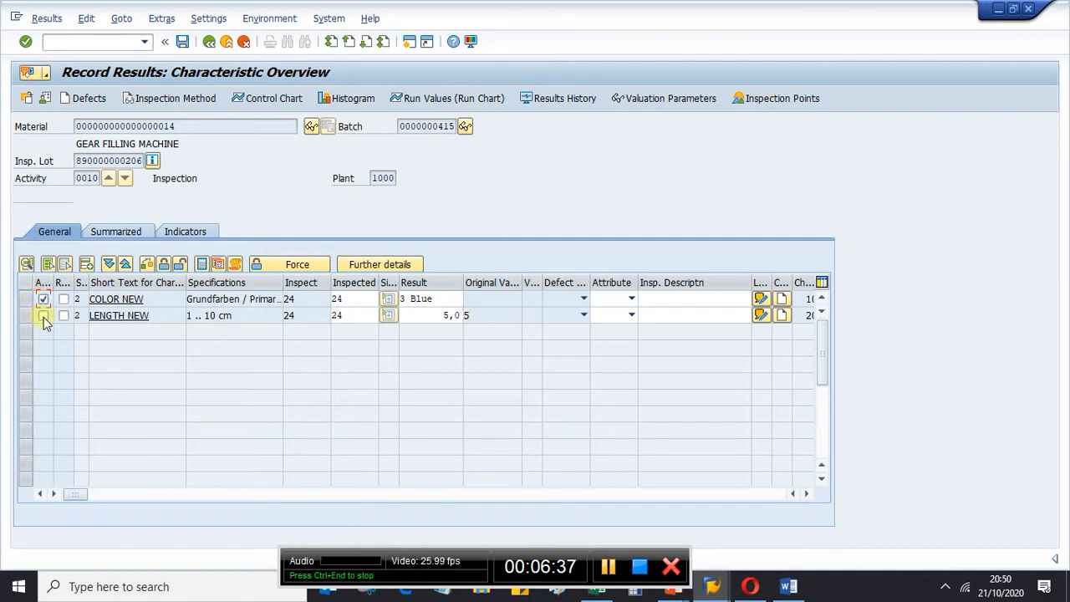
click(44, 317)
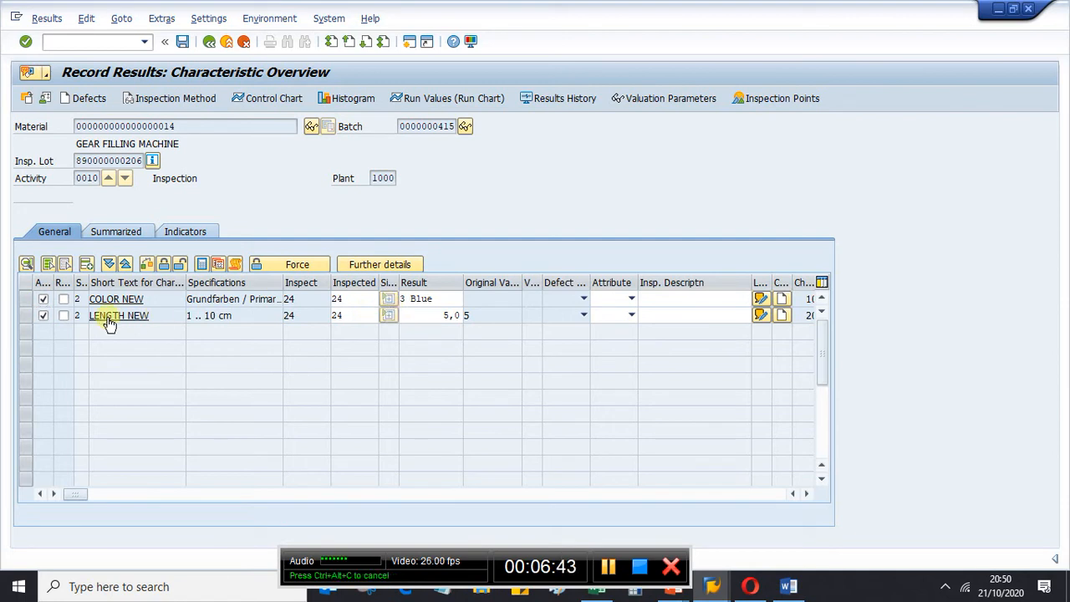
- Confirm the valuation of the COLOR NEW and LENGTH NEW results and widen the Valuation column
key(Return)
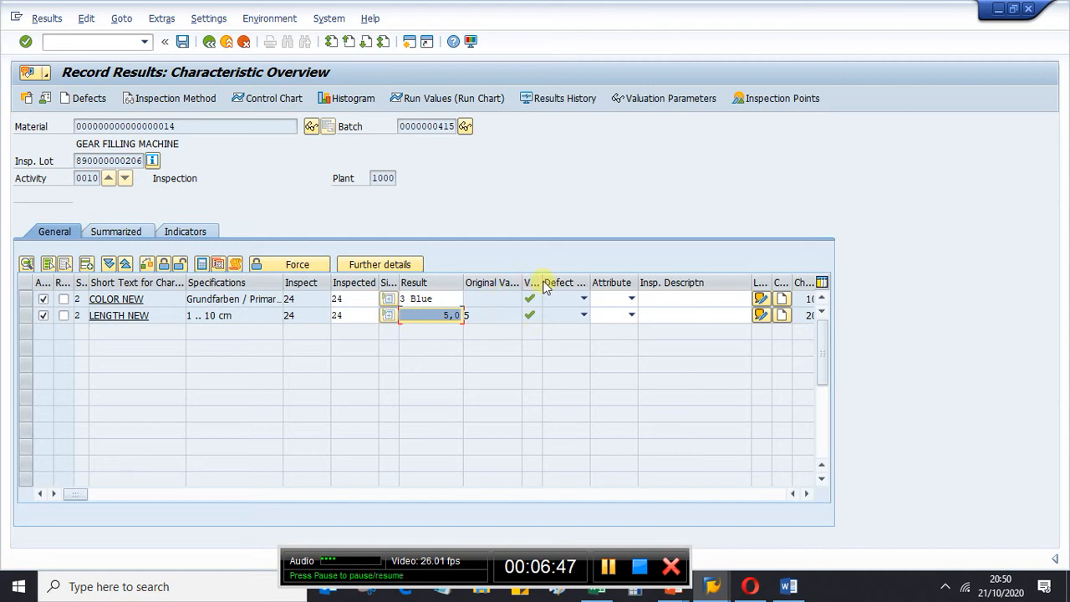
drag(542, 283, 581, 282)
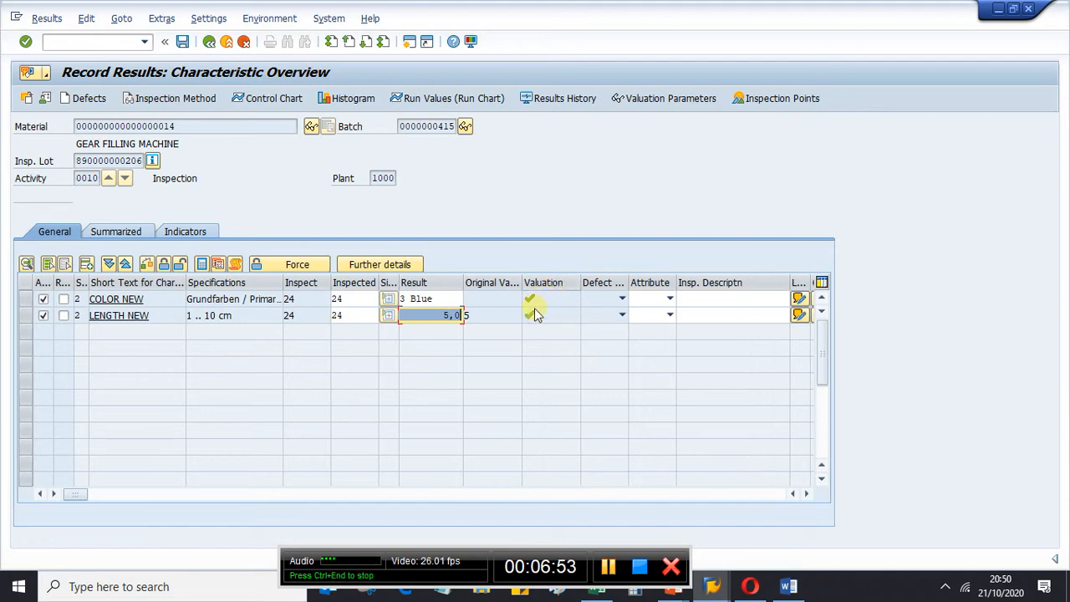
drag(578, 282, 565, 283)
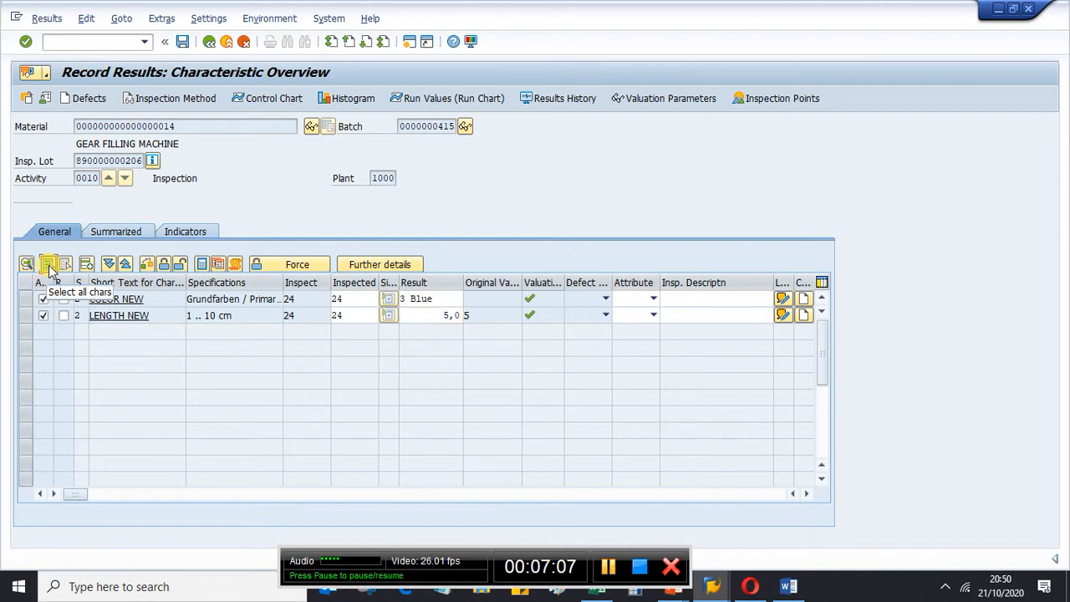
- Select all characteristics, close them, and save the recorded results for operation 0010
click(49, 265)
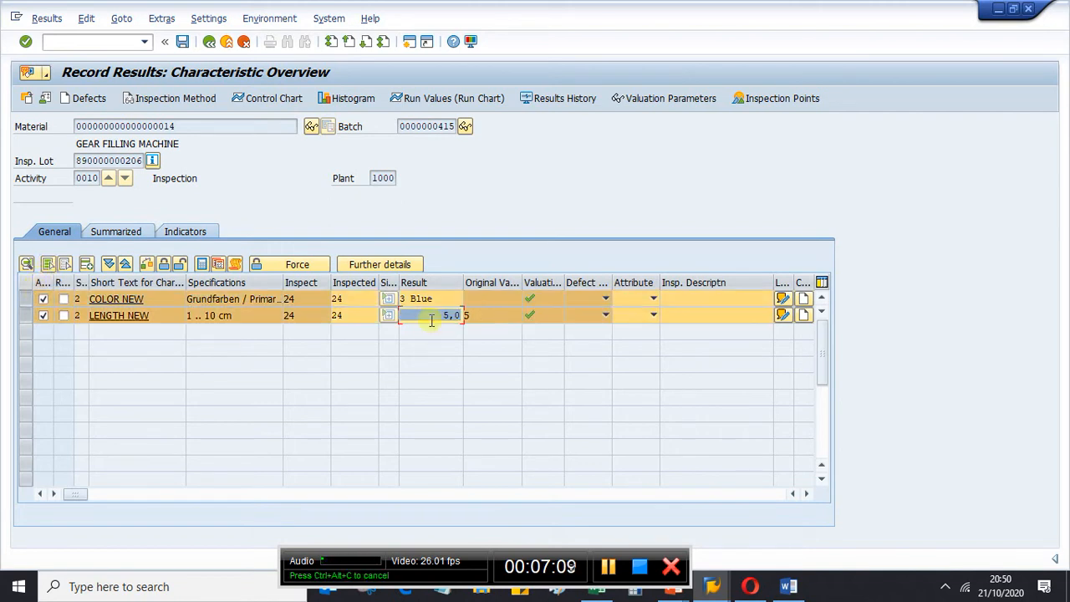
click(162, 265)
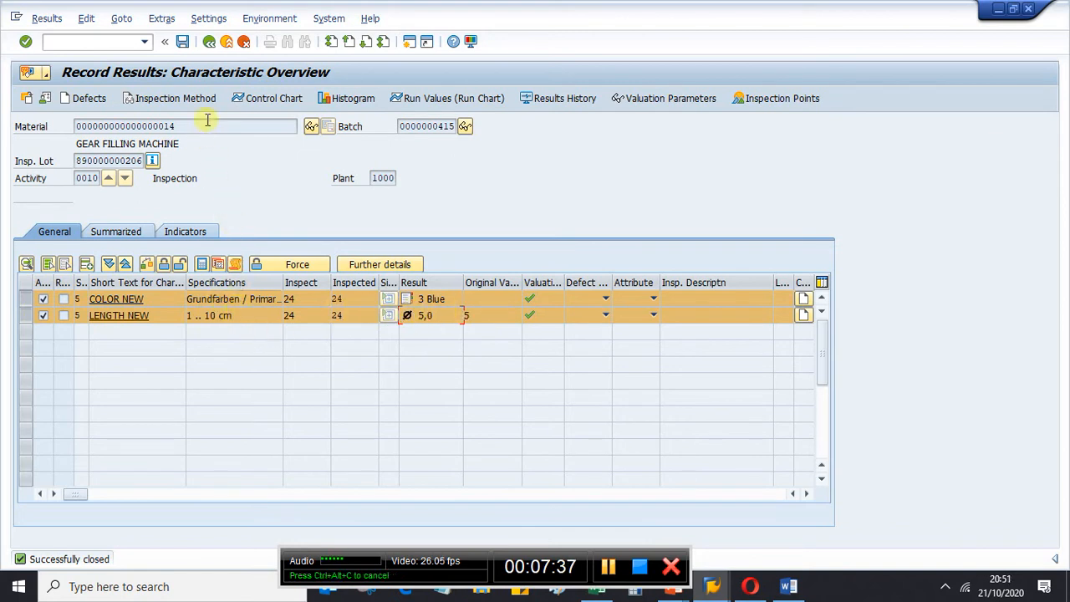
click(182, 41)
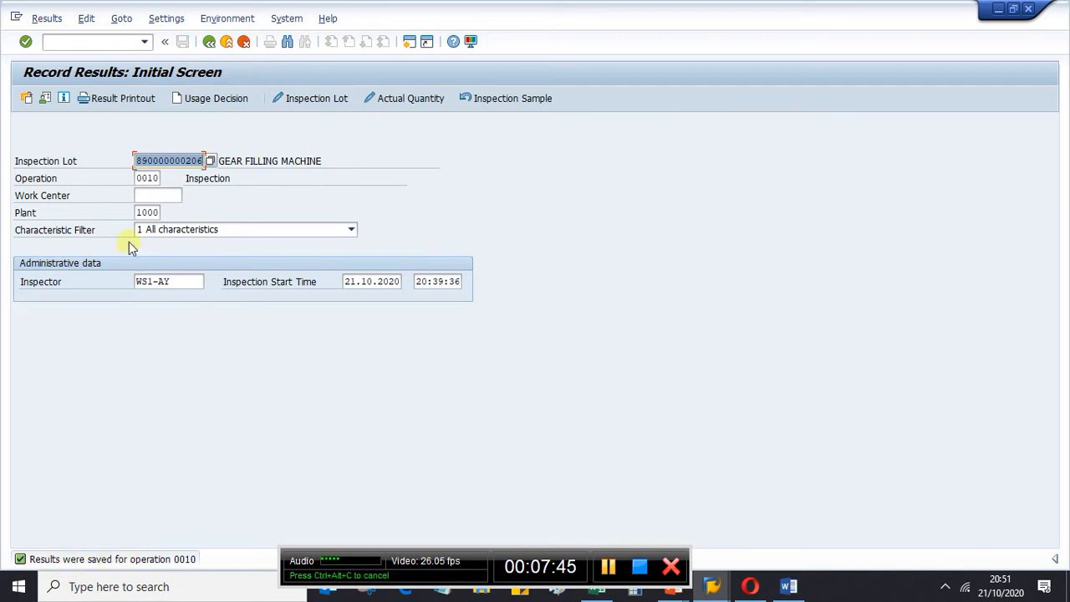
- Open the inspection lot's usage decision through transaction QA02 and check its defect and characteristic overviews
click(208, 43)
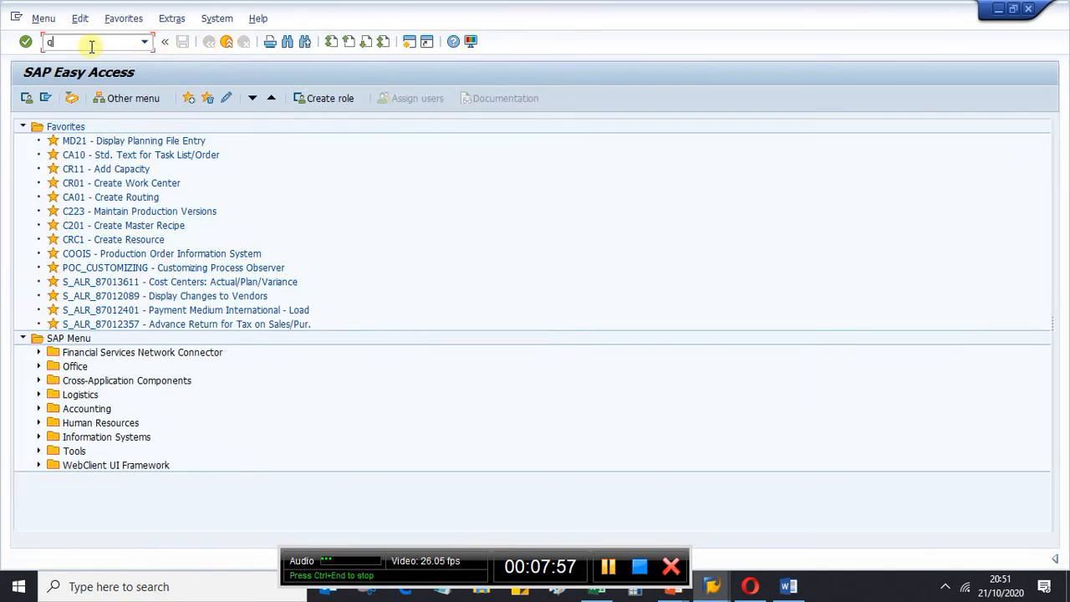
text(2)
key(Return)
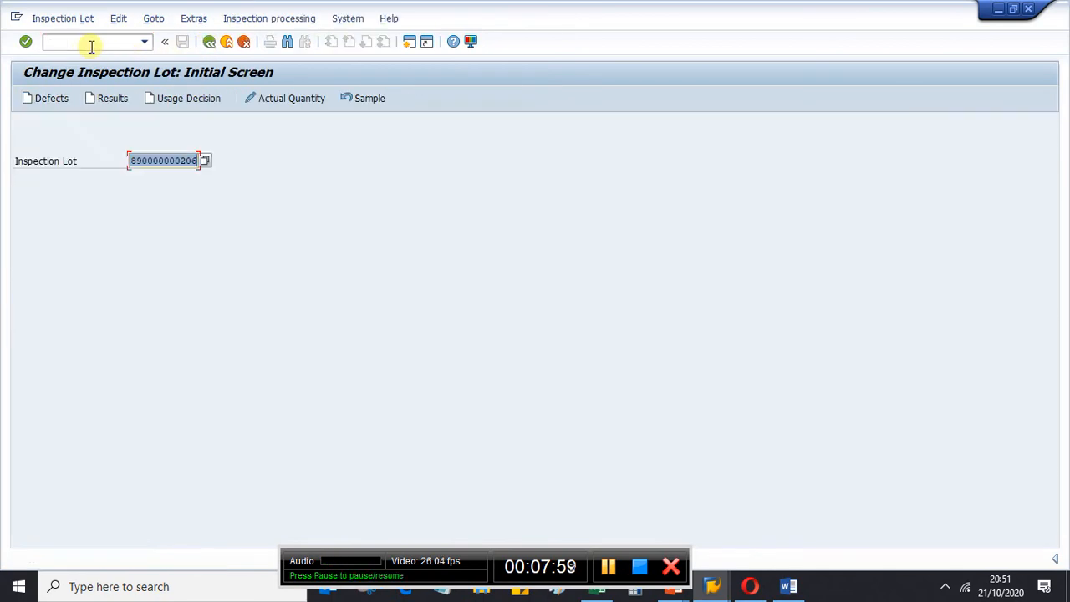
click(183, 98)
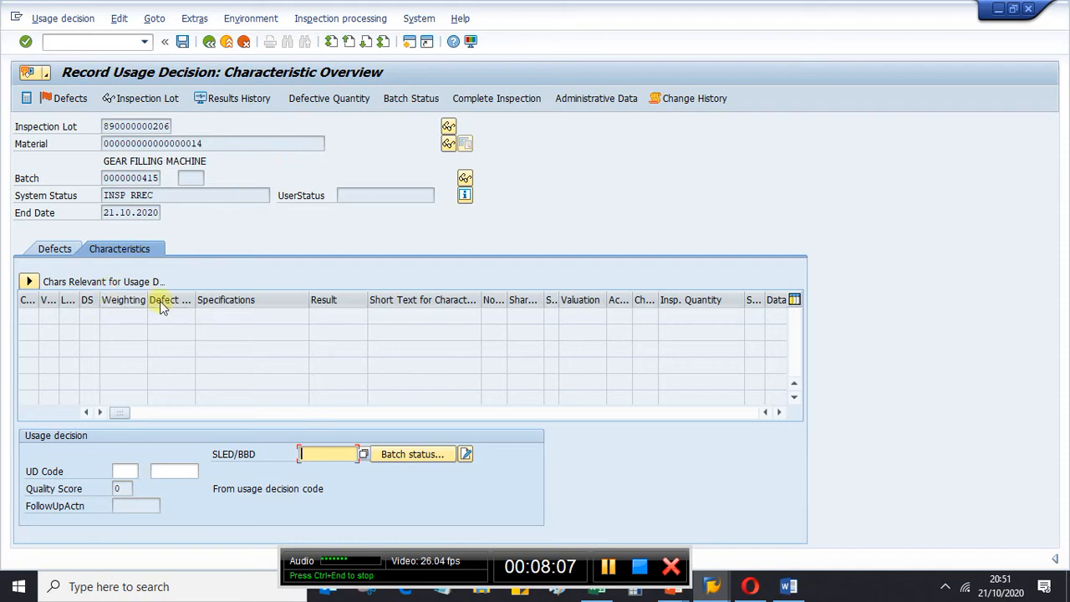
click(54, 250)
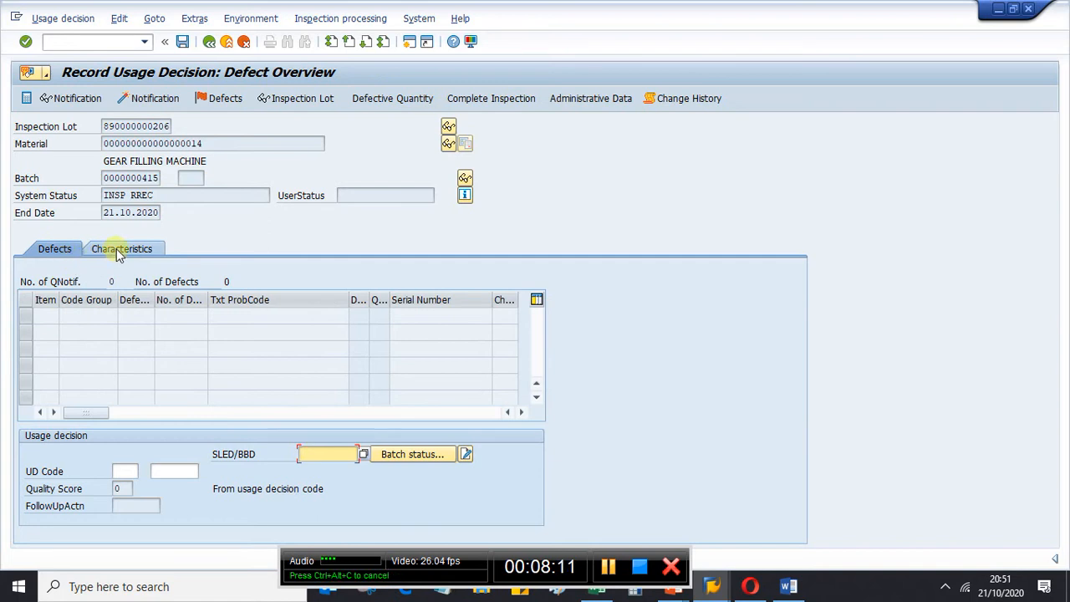
click(117, 251)
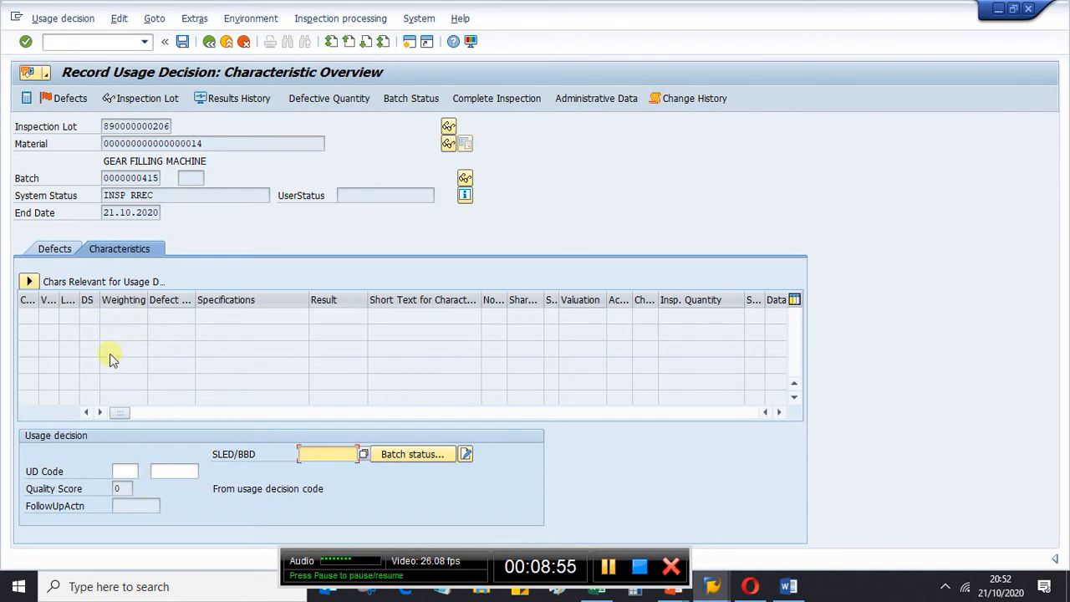
- Set the usage decision code to A Accept from the 03 Production group, validate it, and save the decision
click(127, 473)
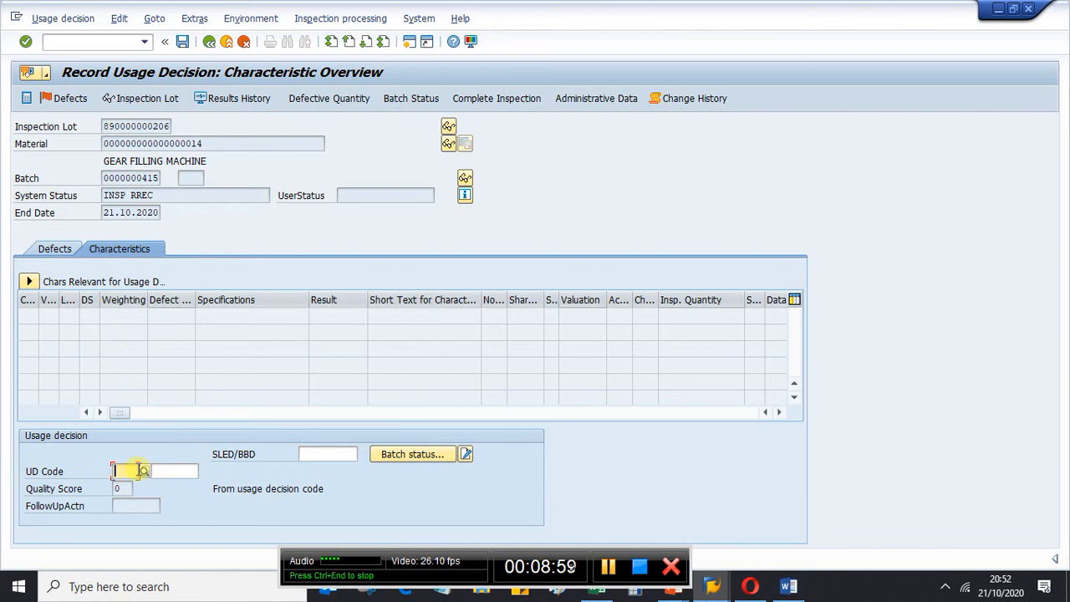
click(146, 473)
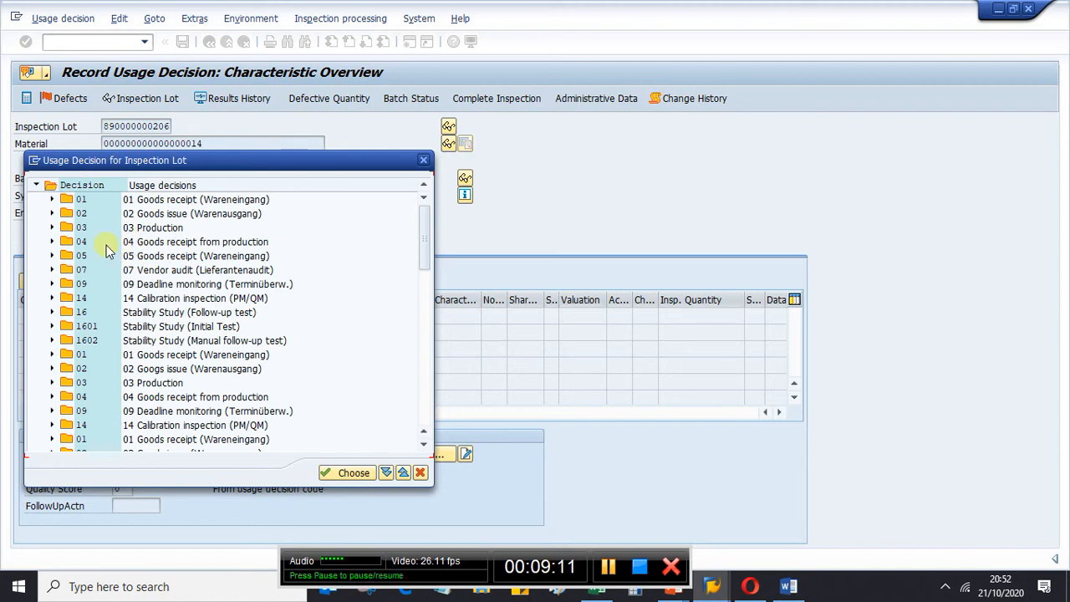
click(81, 228)
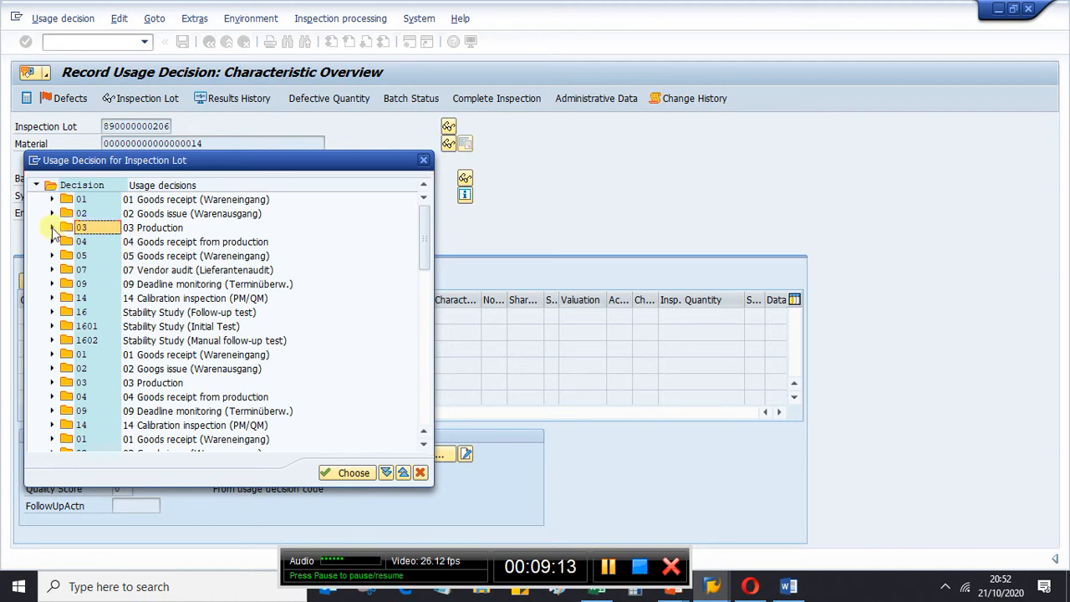
click(52, 227)
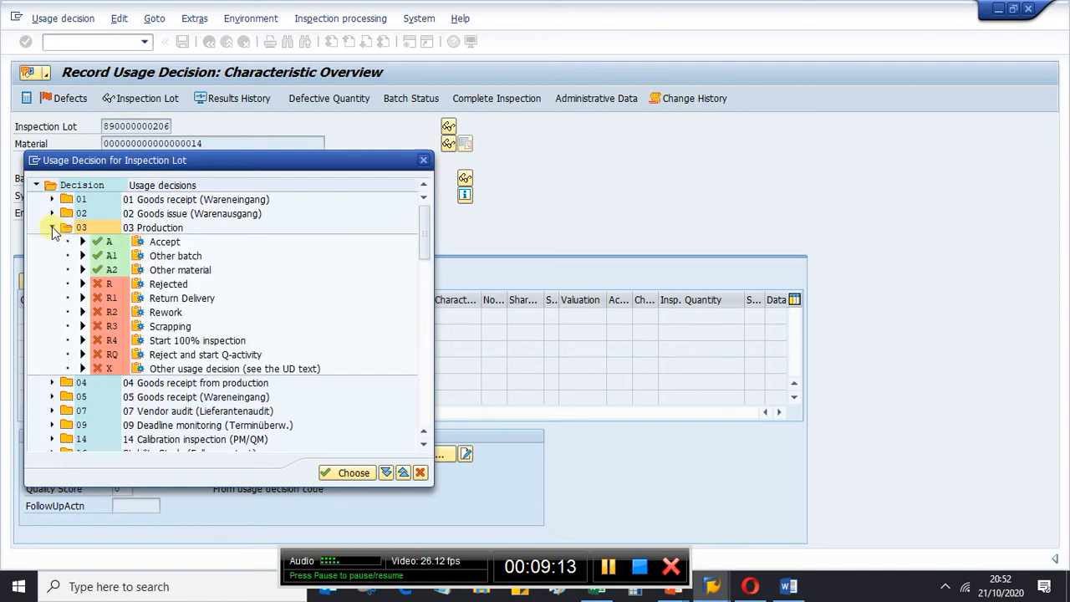
click(166, 242)
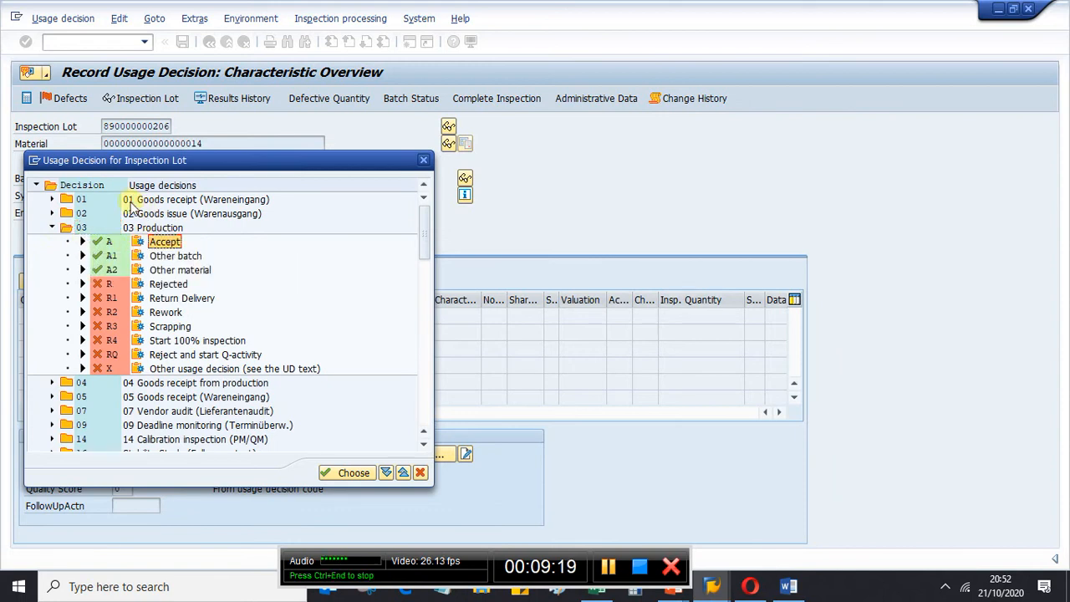
double_click(162, 244)
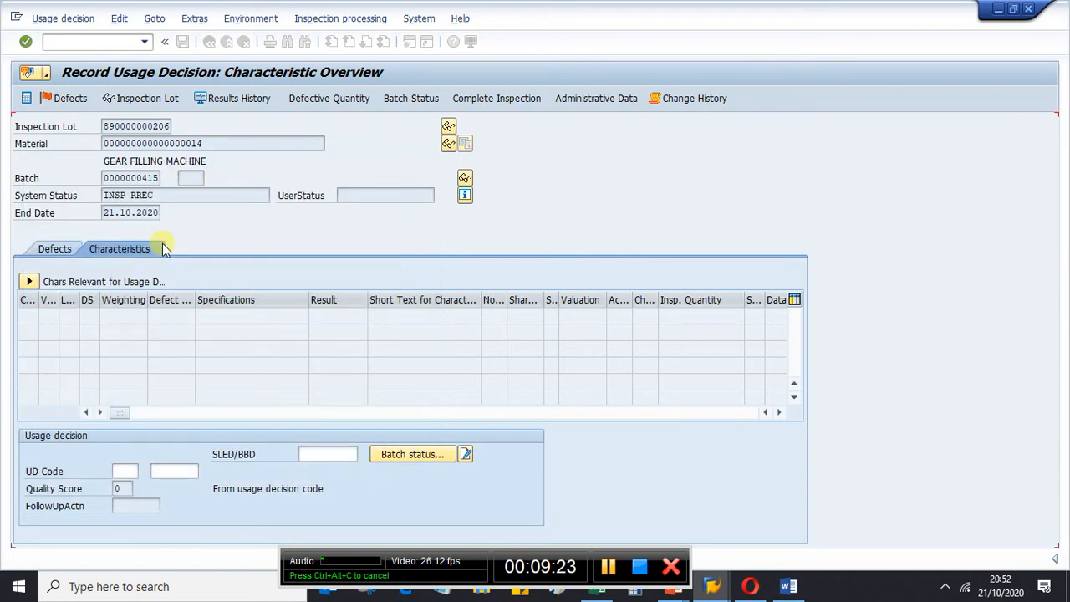
click(179, 473)
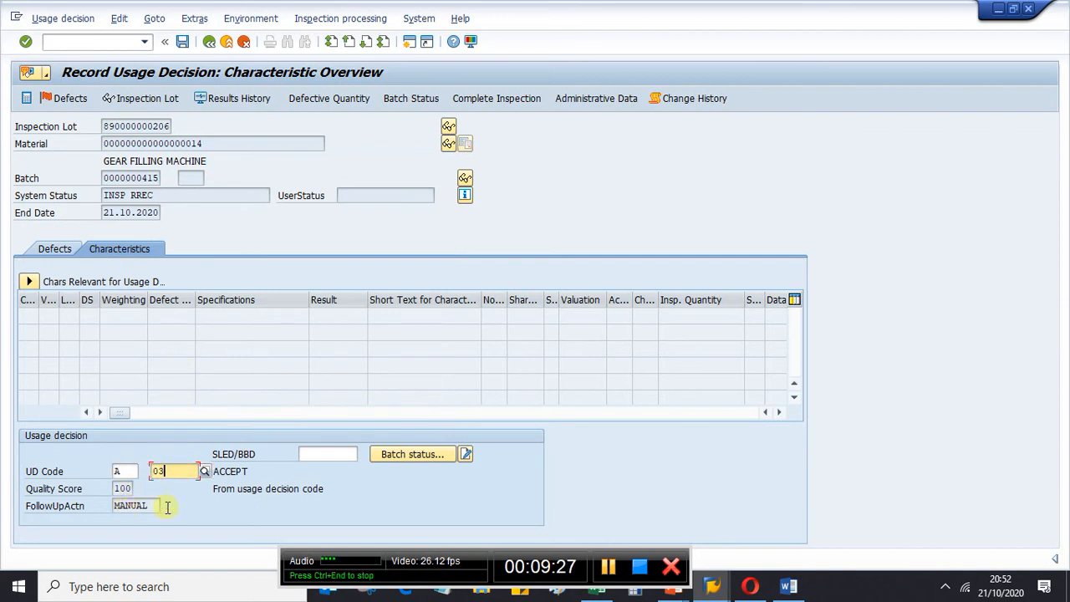
key(Return)
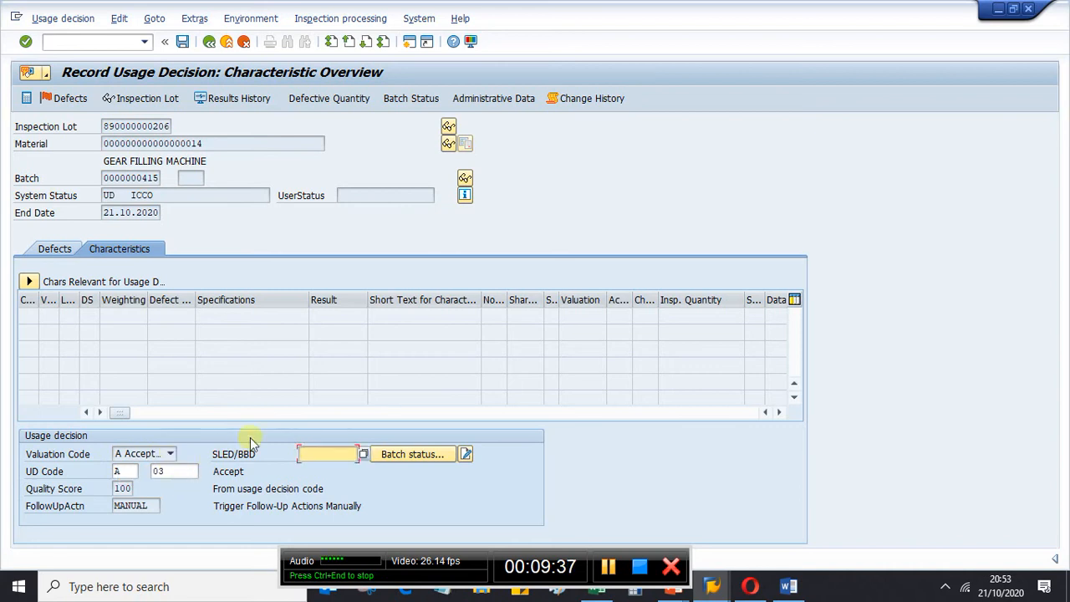
click(182, 42)
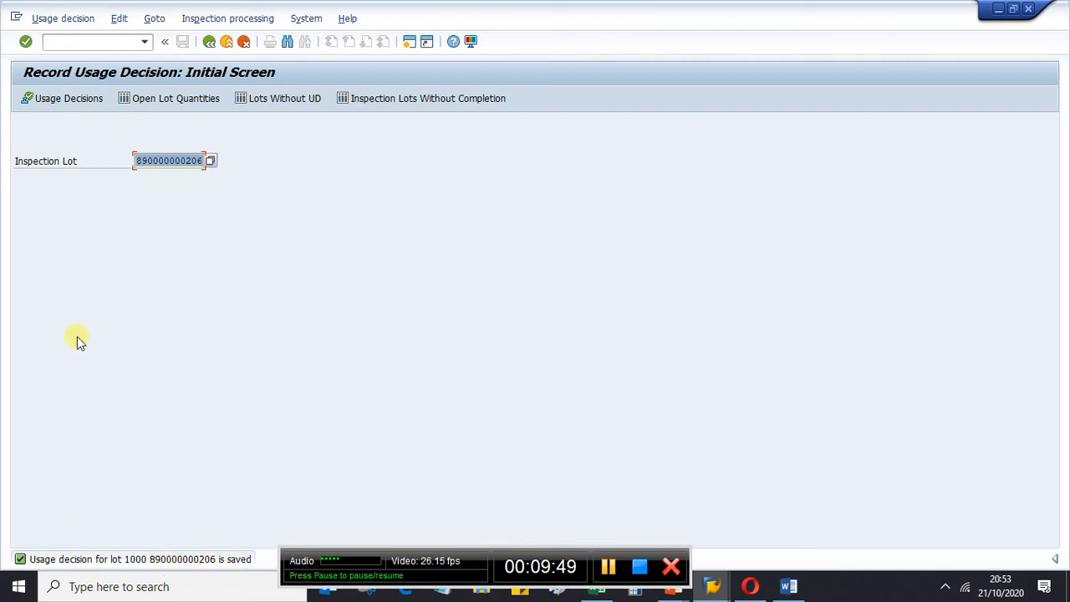
- Display the inspection lot with transaction QA03, review its detailed system status, and return to the lot display
click(71, 45)
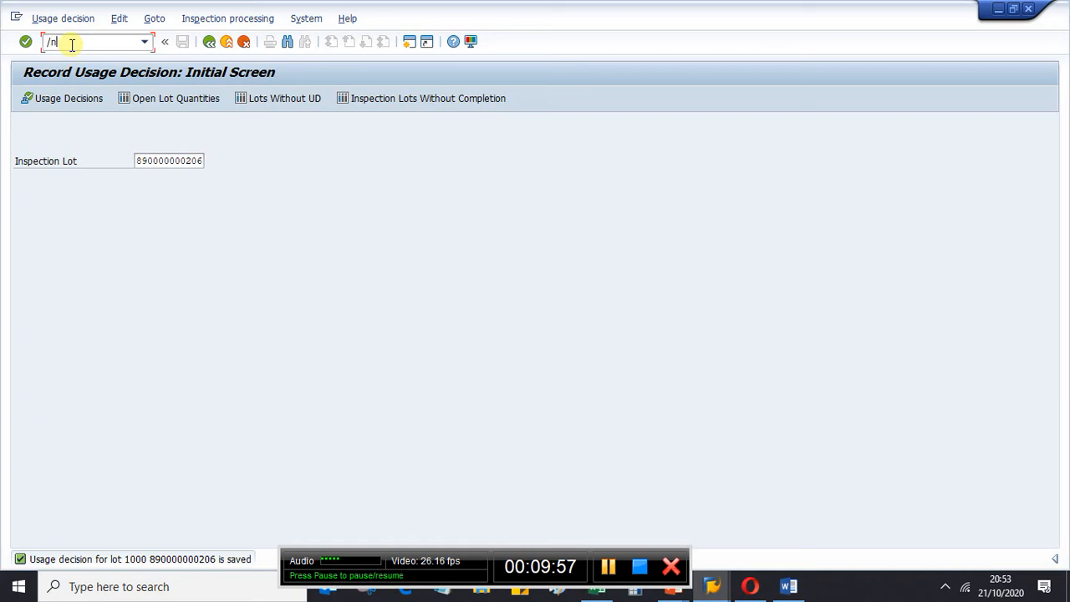
text(/nqa03)
key(Return)
key(Return)
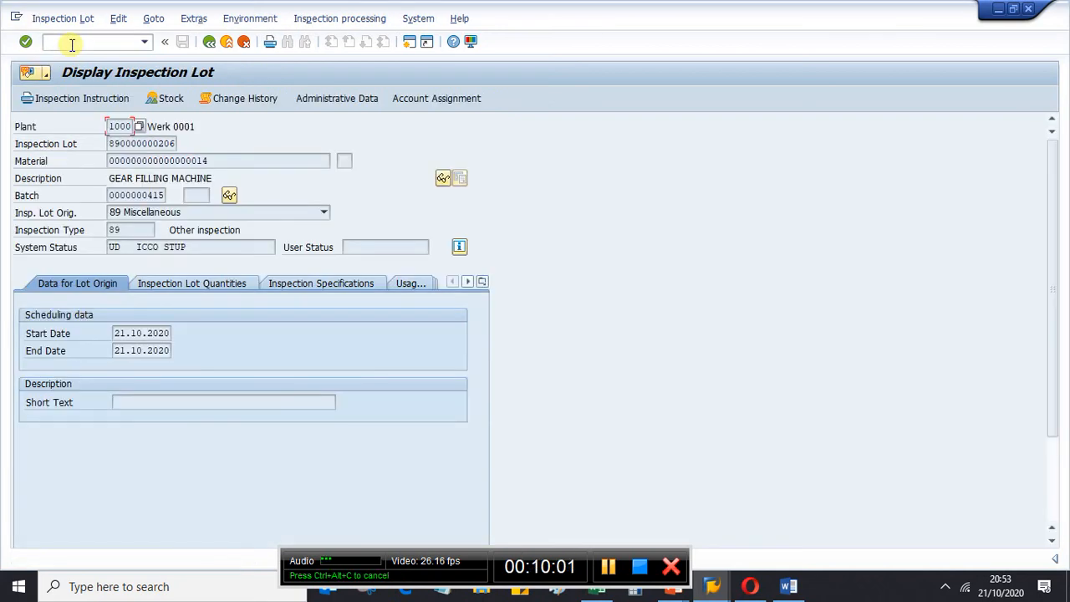
click(205, 248)
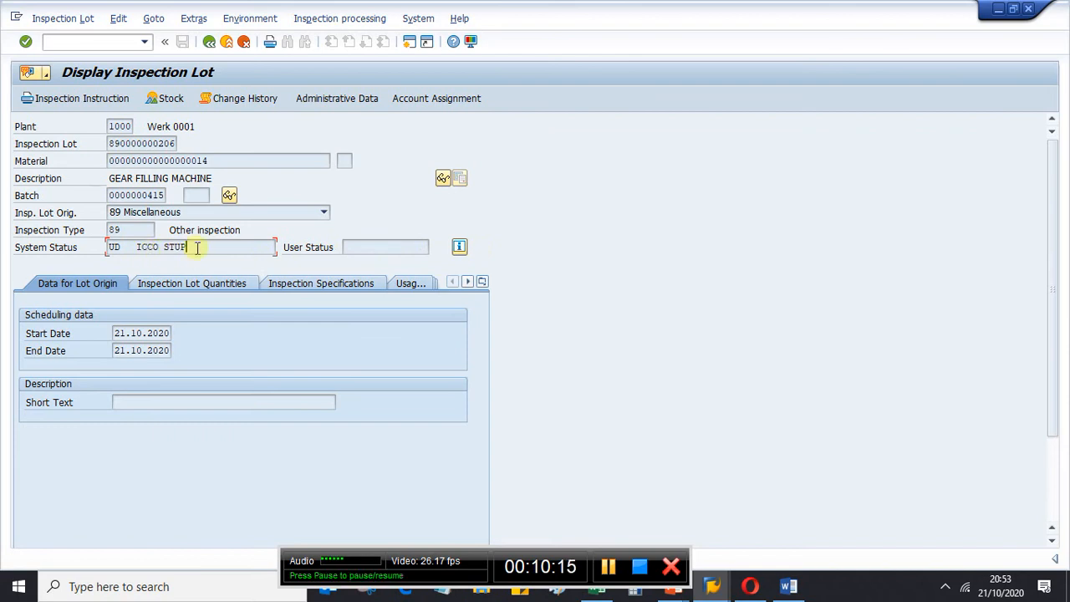
click(460, 248)
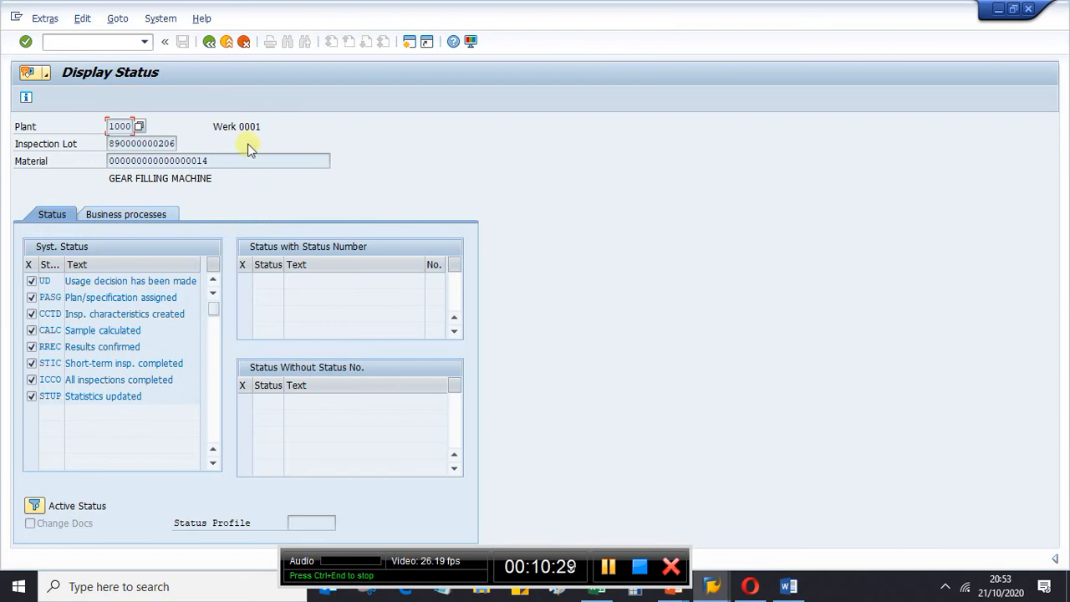
click(209, 43)
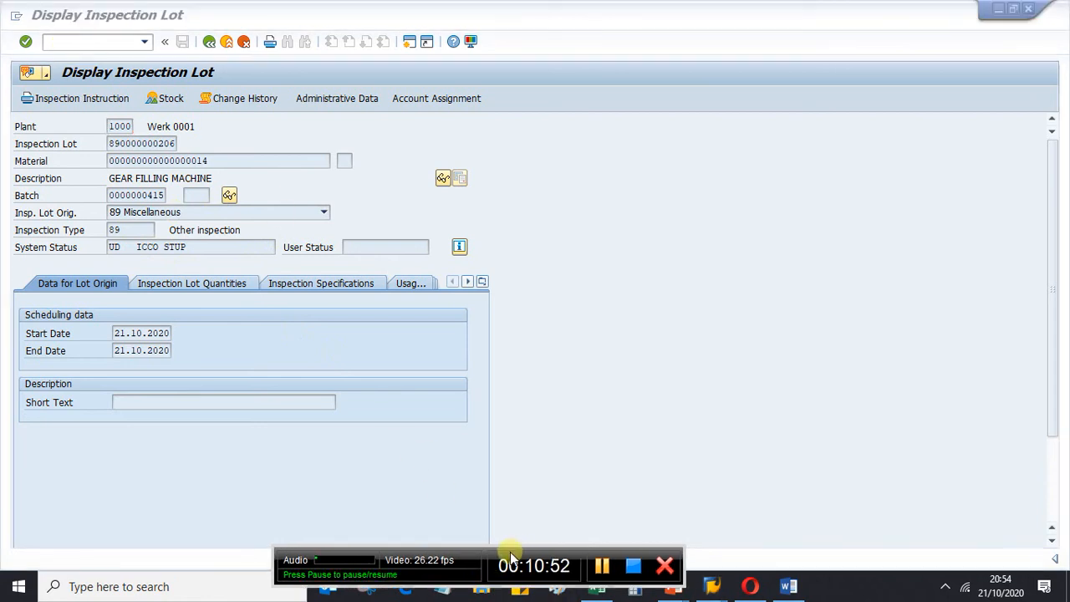
- Switch to the QM Module.xlsx workbook in Excel and insert six entire rows above the Sampling Scheme step
drag(505, 554, 297, 548)
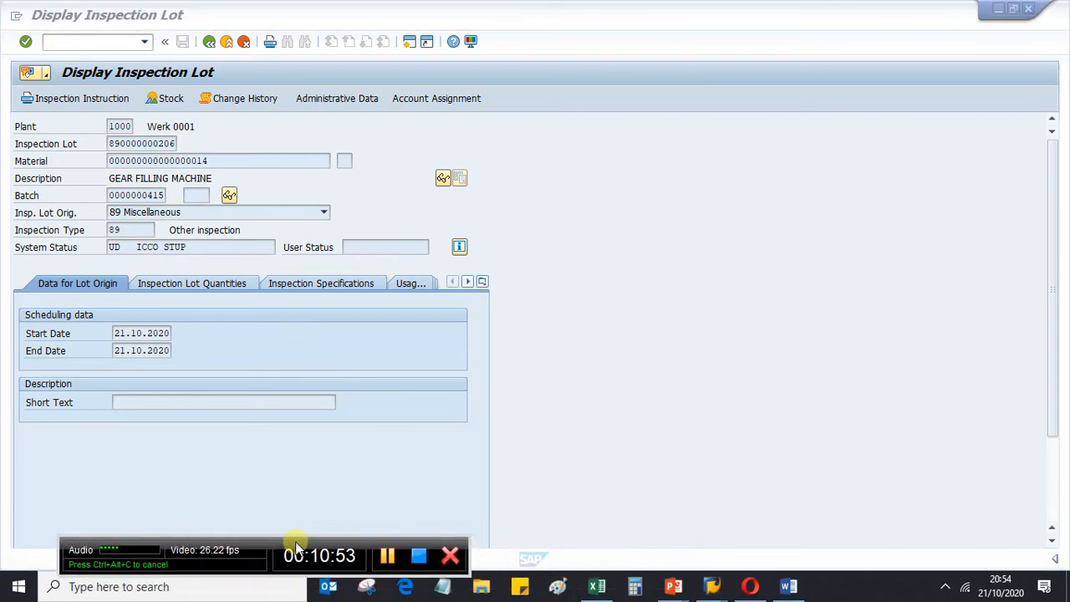
click(597, 586)
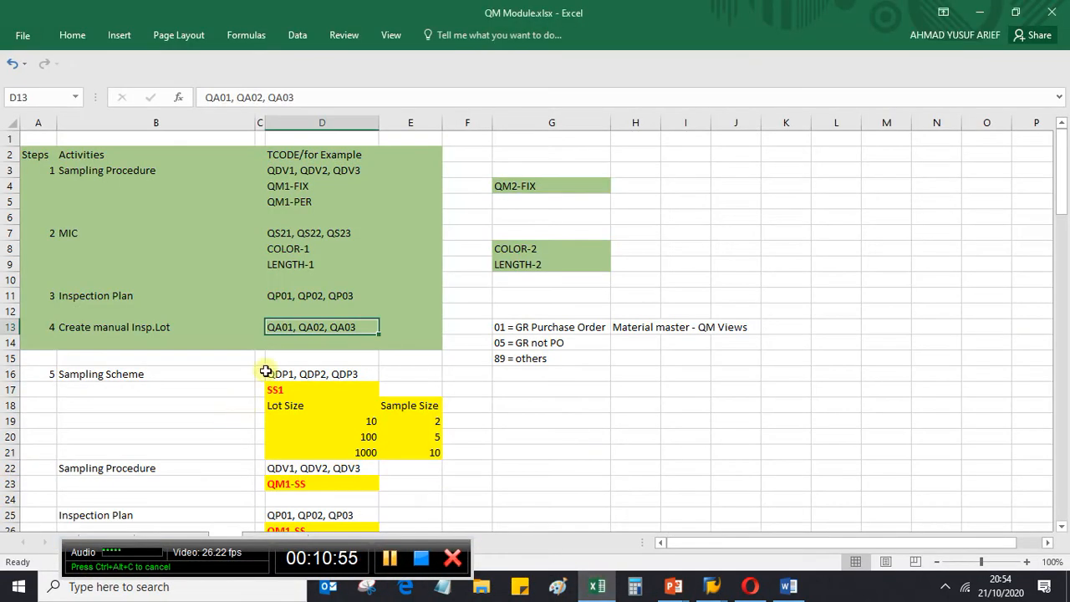
click(329, 342)
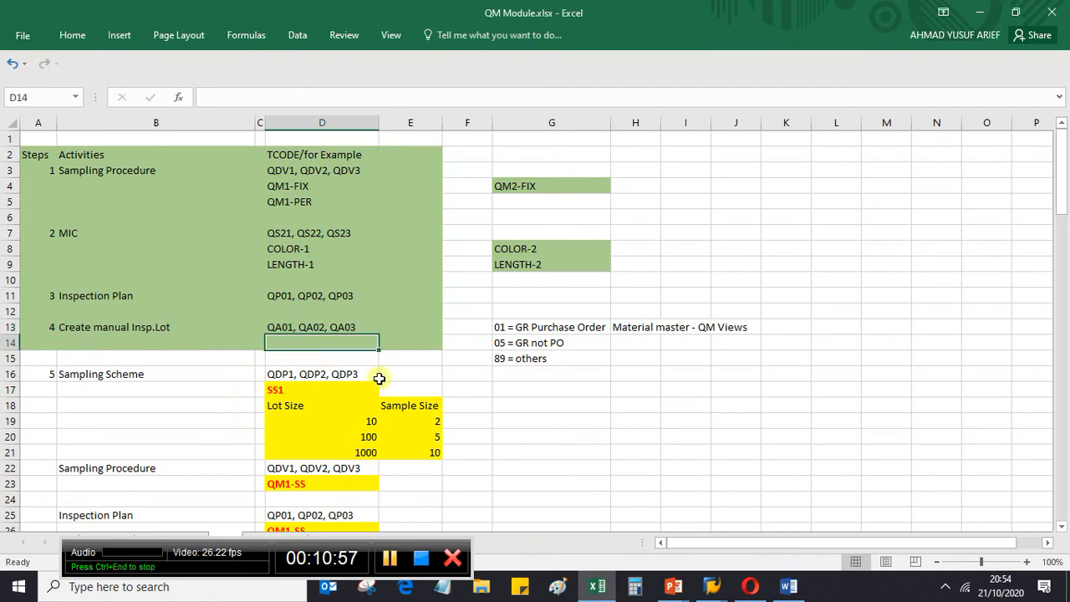
drag(335, 376, 322, 452)
right_click(322, 451)
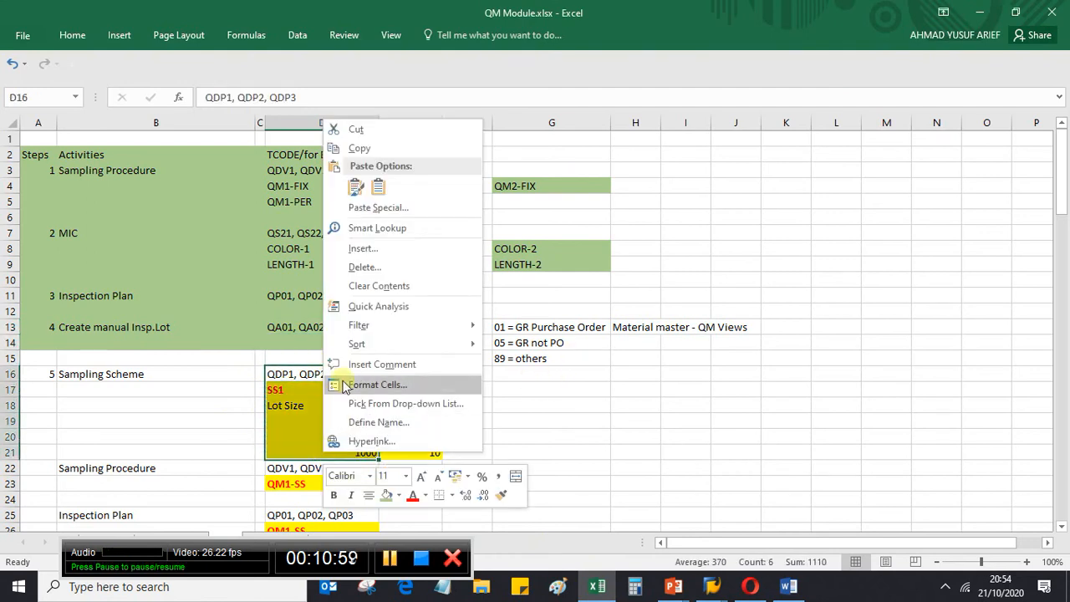
click(389, 243)
click(376, 254)
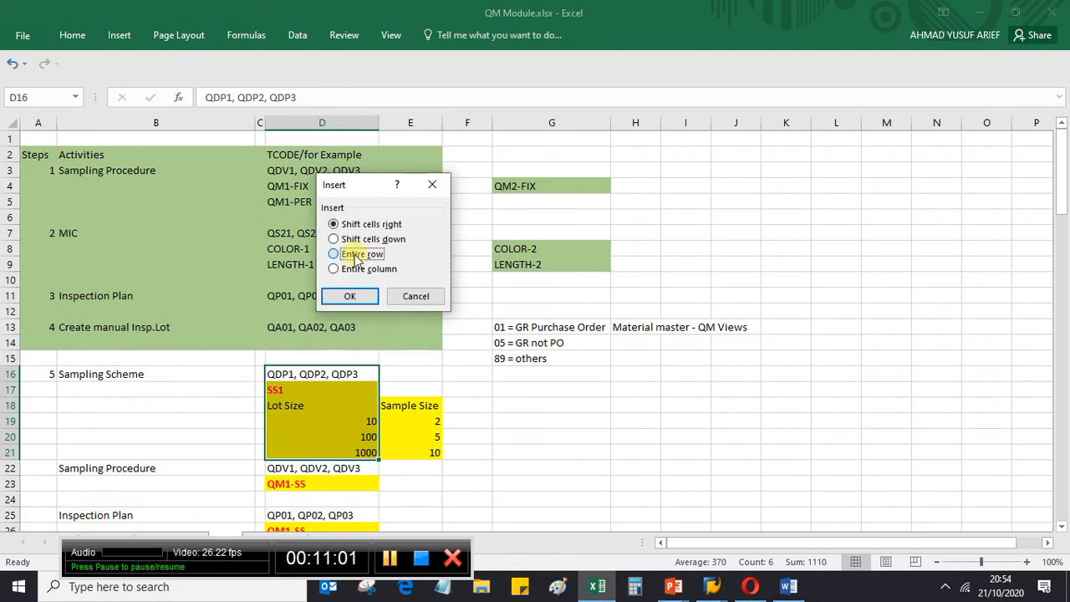
click(348, 296)
- Enter "Result Recording" in D16 and "Usage decision" in D17
drag(318, 343, 322, 360)
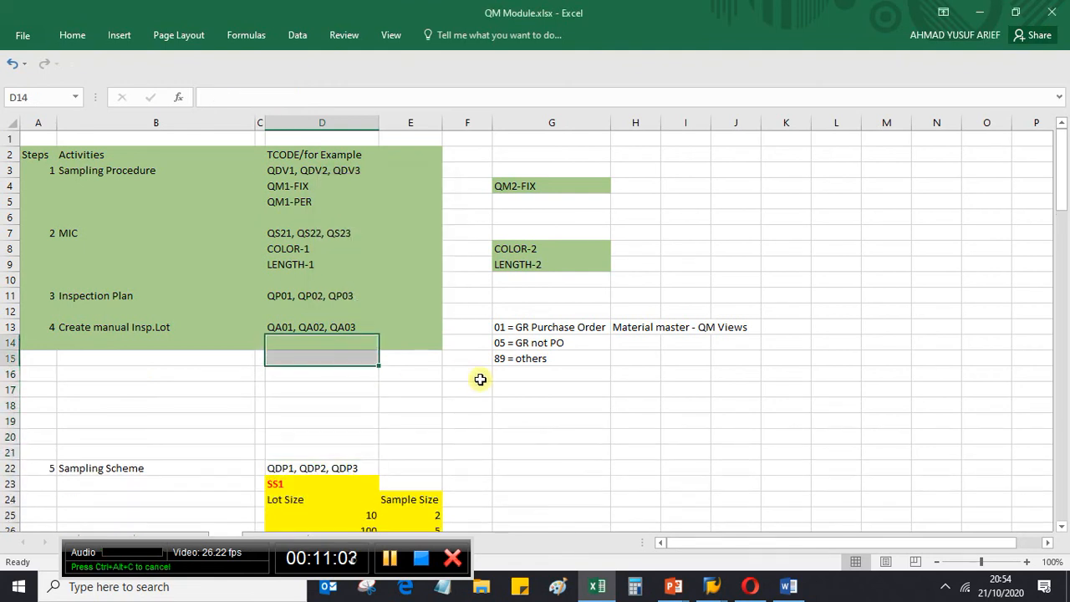
key(Right)
key(Left)
key(Down)
key(Down)
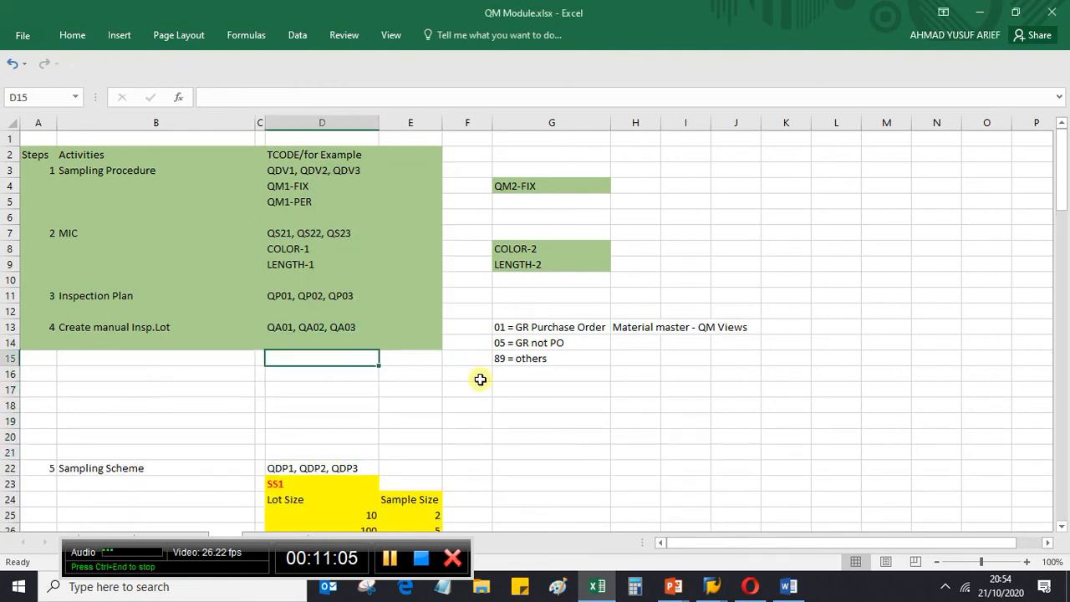
text(Result Recording)
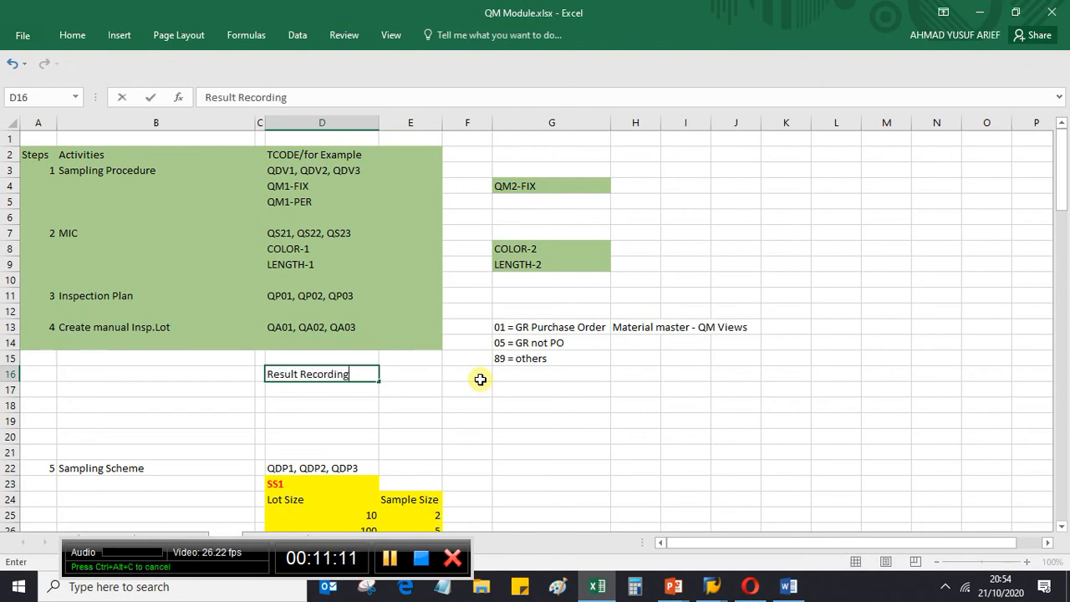
key(Return)
text(UD)
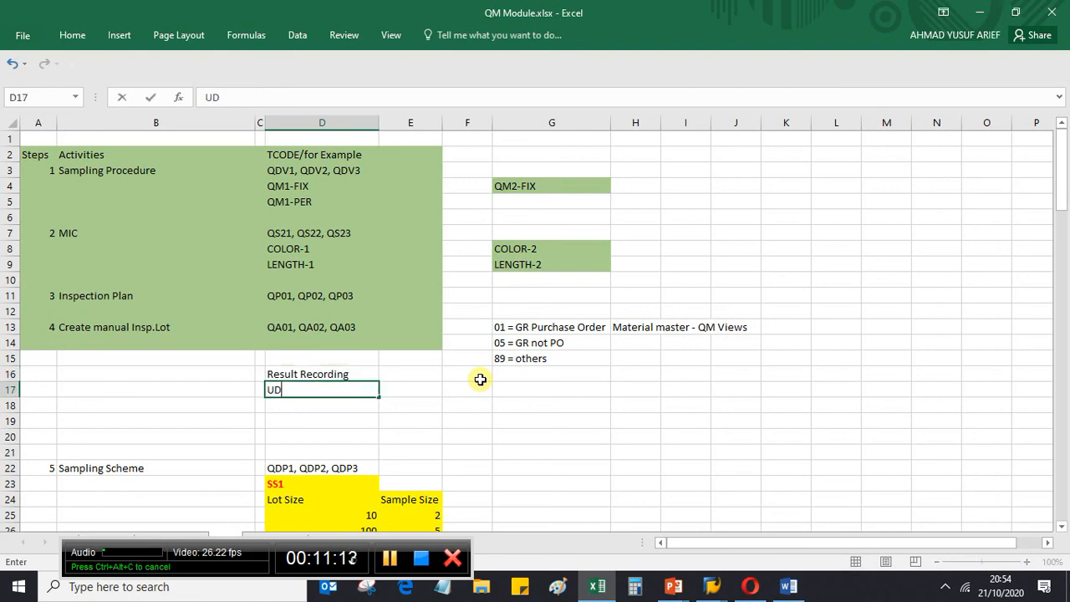
text(sage decision)
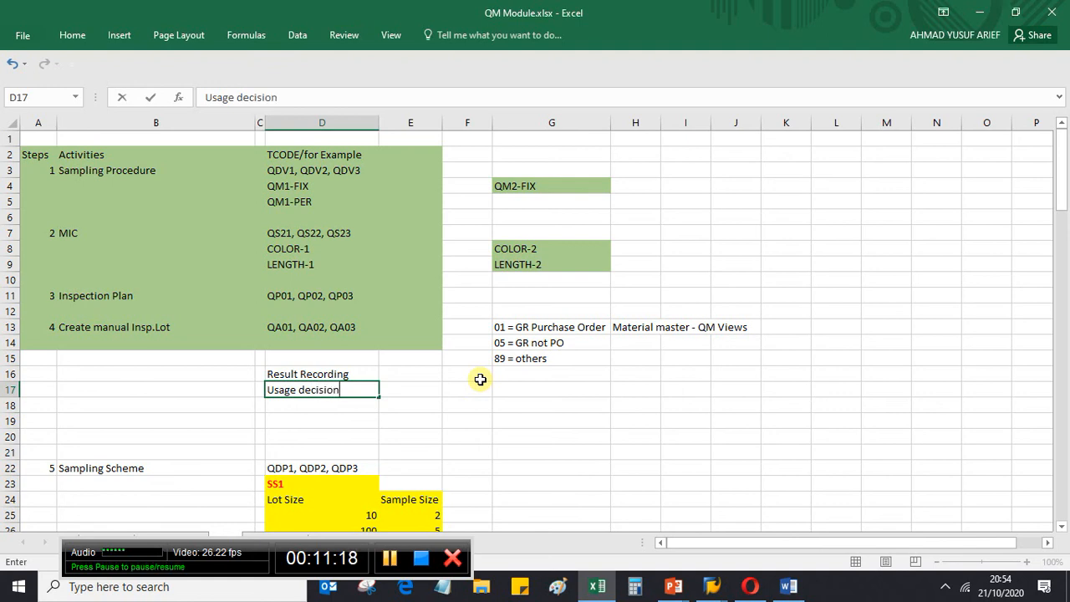
- Enter "QA32, QA33" in B16 beside the Result Recording entry and save the workbook
key(Return)
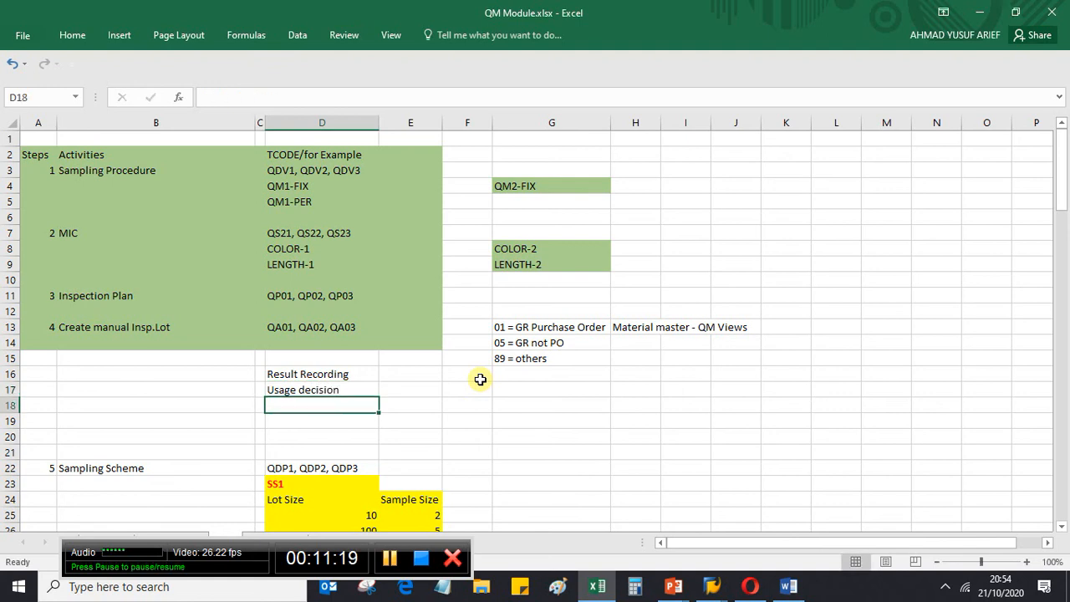
key(Up)
key(Up)
key(Left)
key(Left)
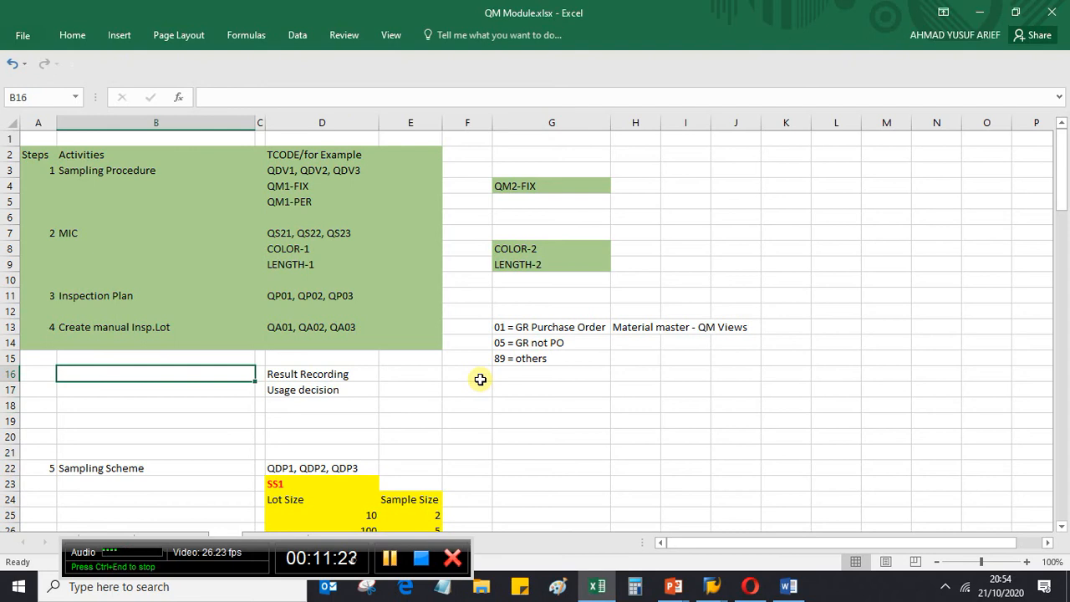
text(QA32, QA)
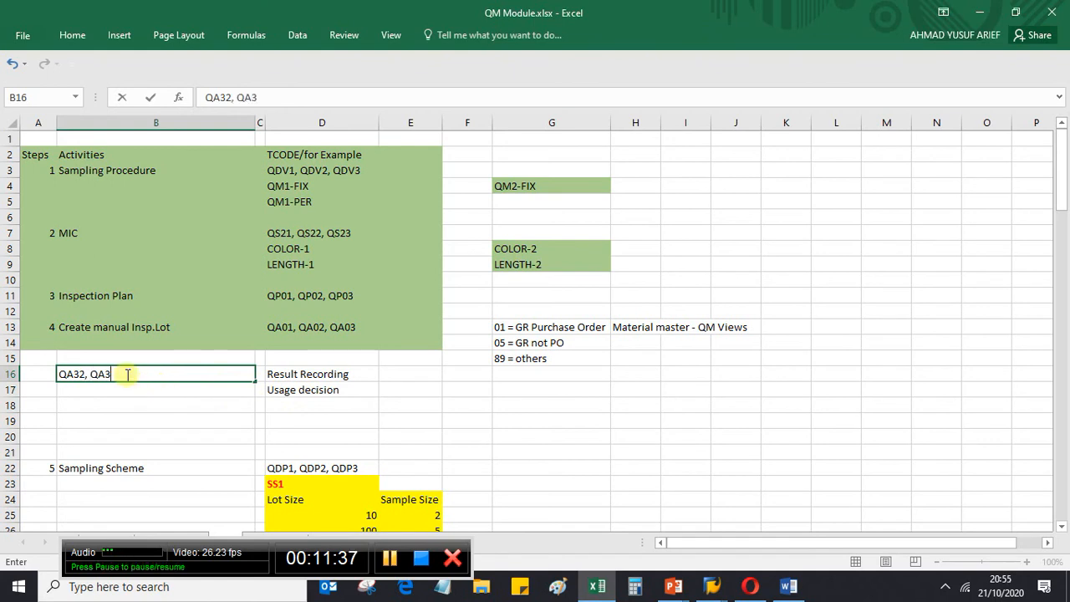
text(3)
key(Return)
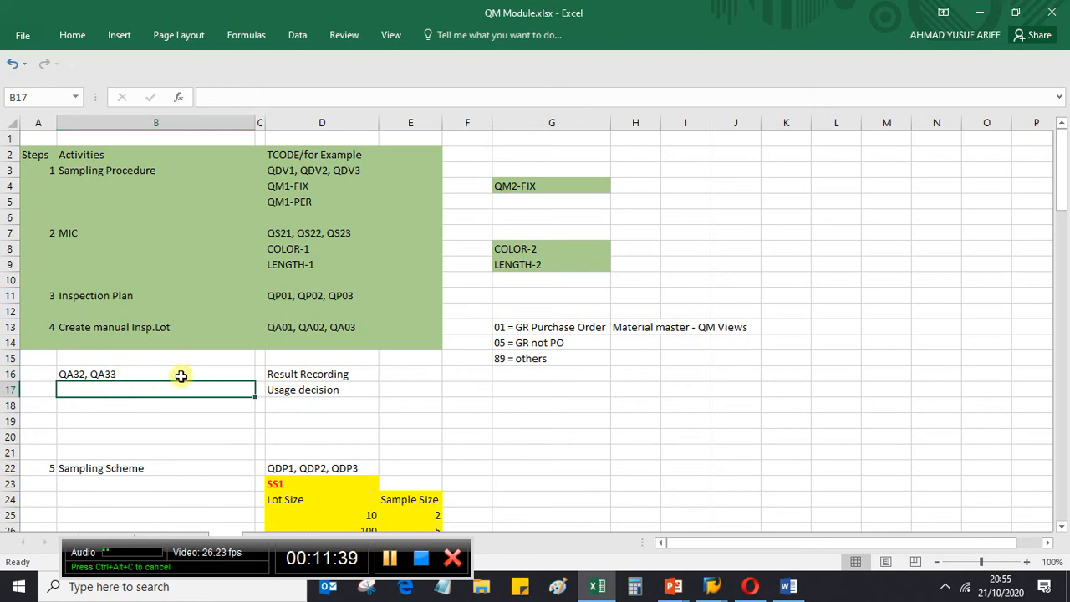
click(21, 37)
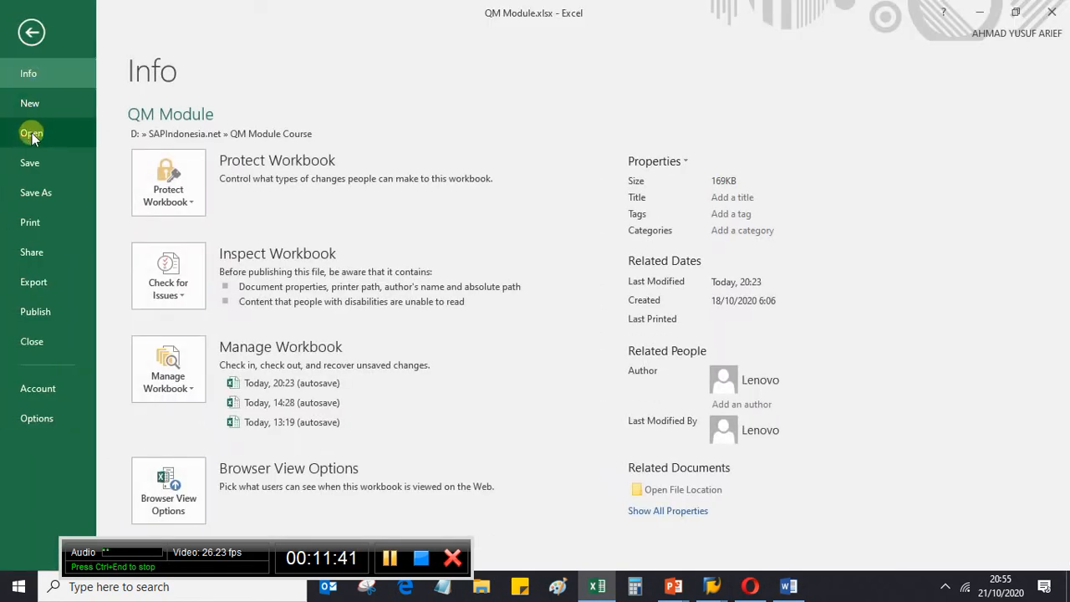
click(30, 161)
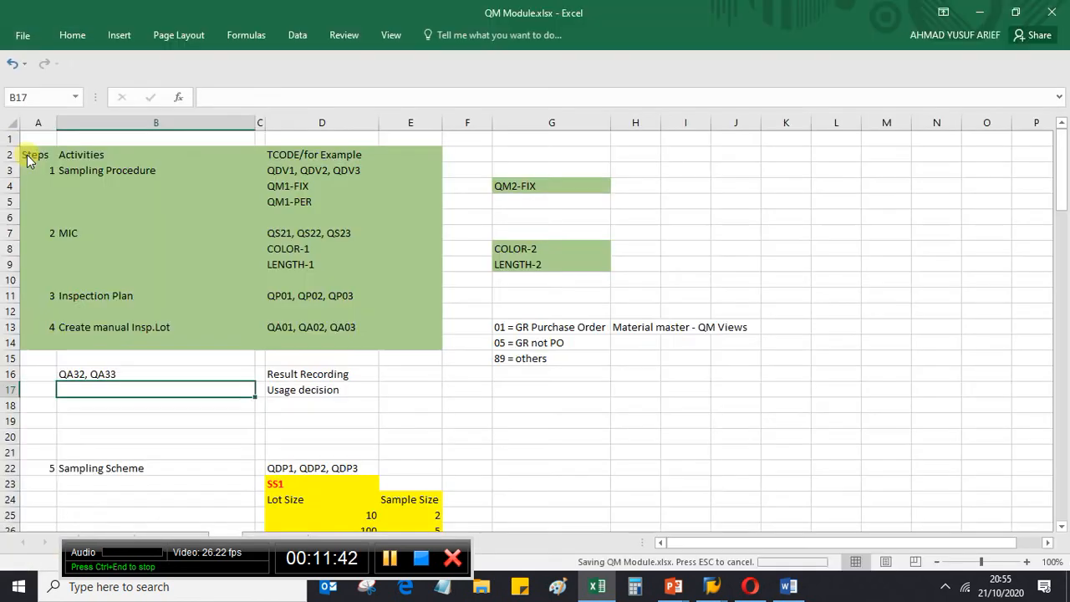
click(110, 374)
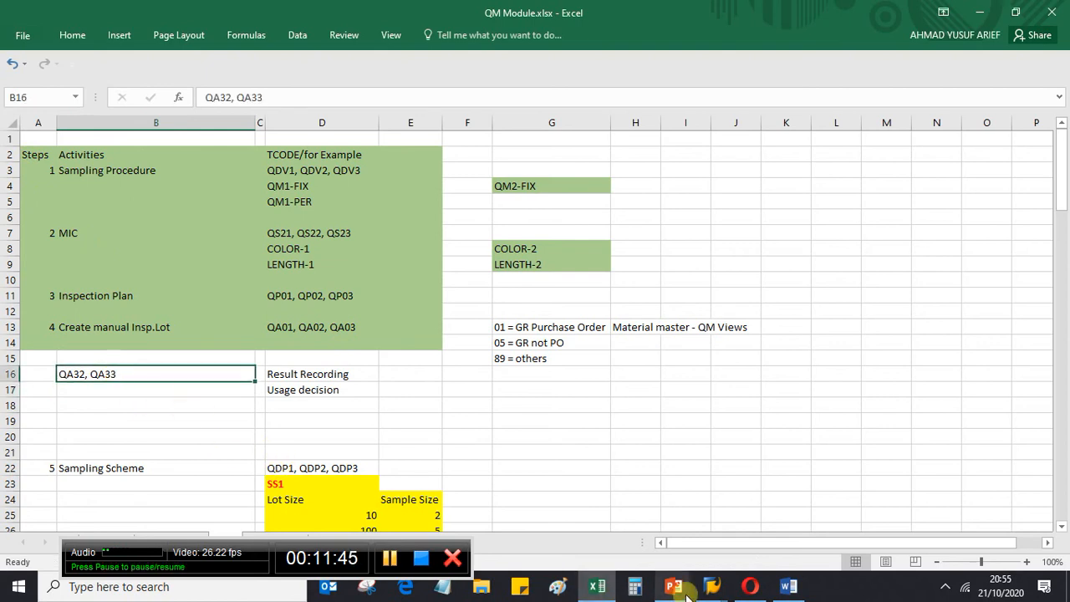
- Switch to the SAP inspection lot display, copy the material number, and put it in G17 of the Excel workbook as 14
mouse_move(711, 587)
click(722, 514)
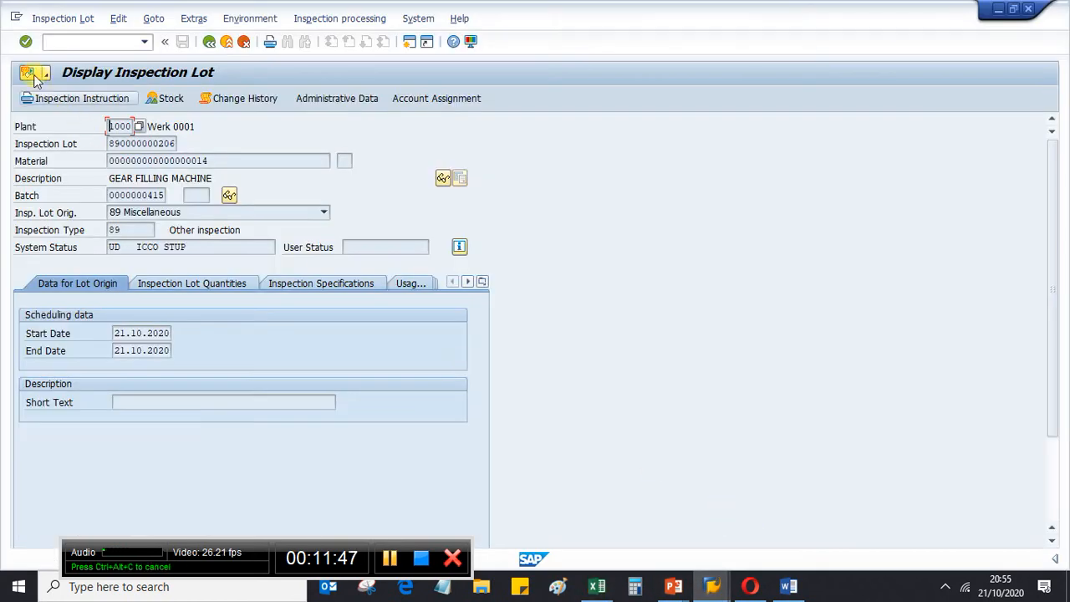
drag(112, 145, 235, 148)
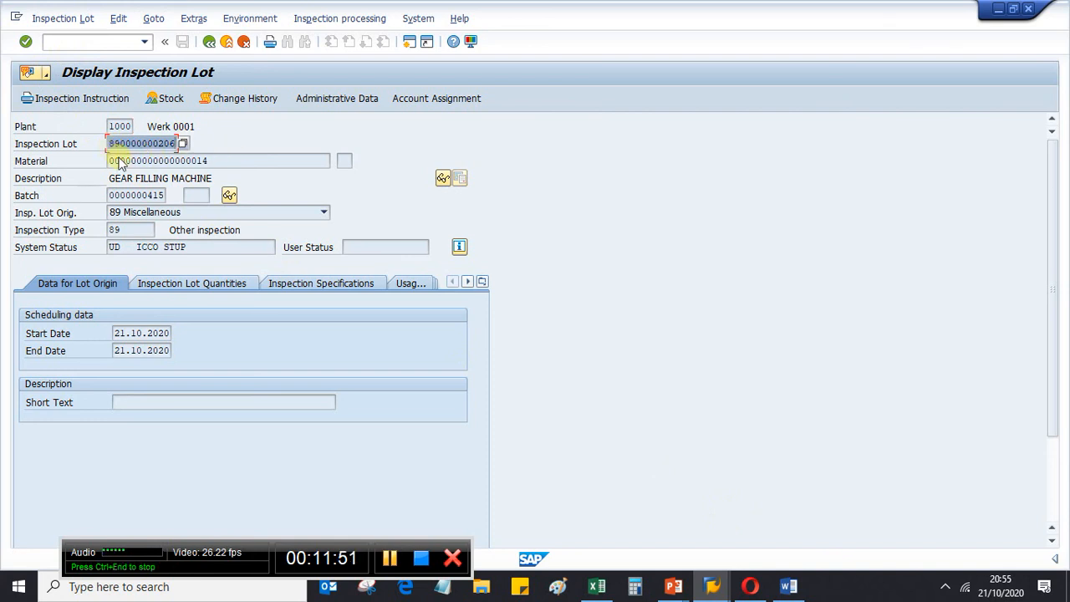
drag(219, 161, 95, 157)
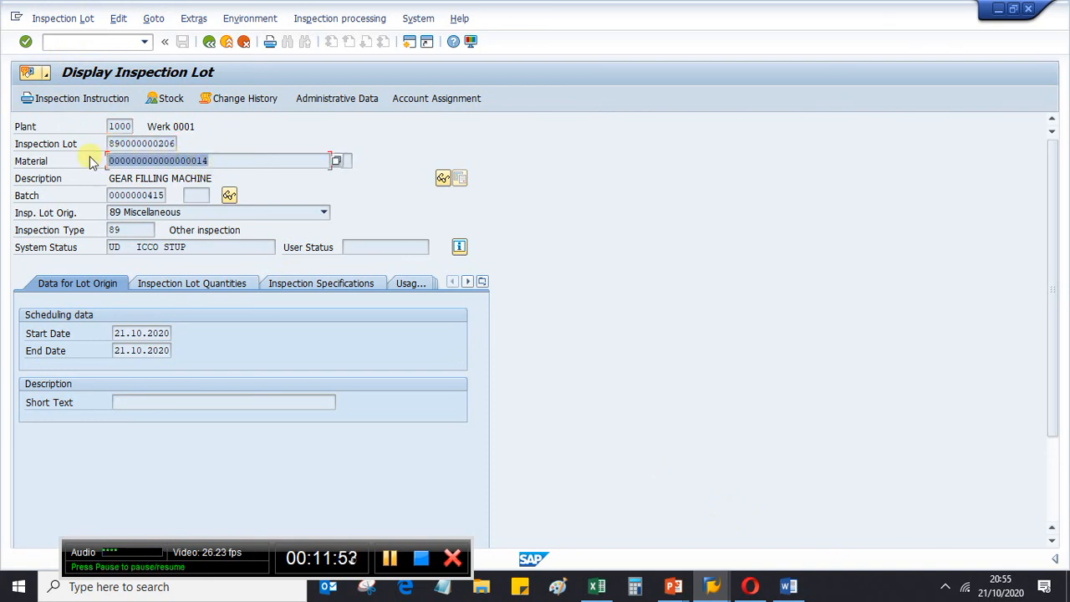
click(94, 163)
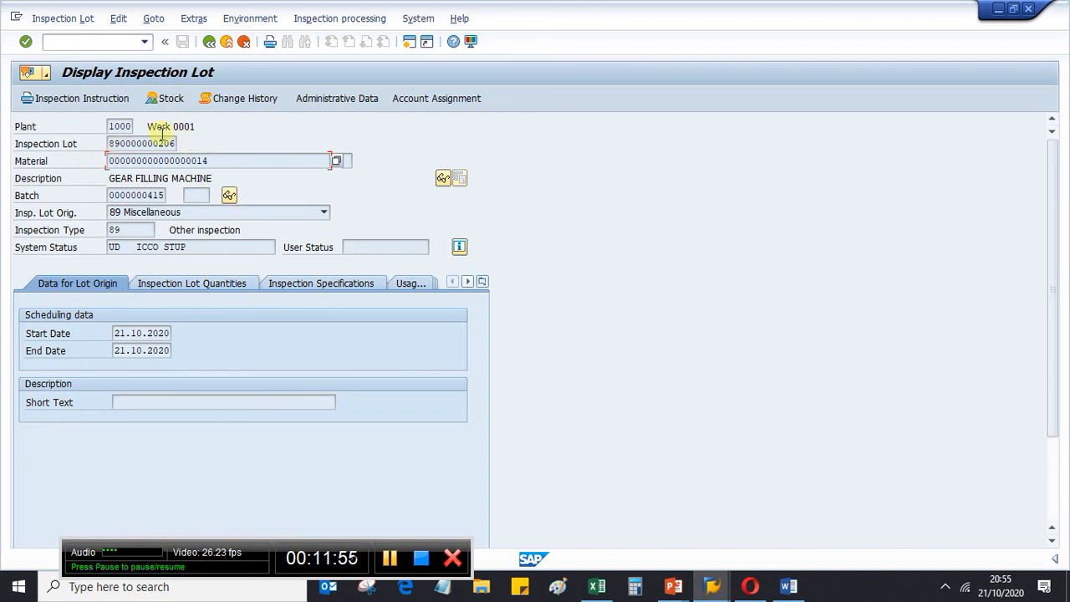
click(594, 588)
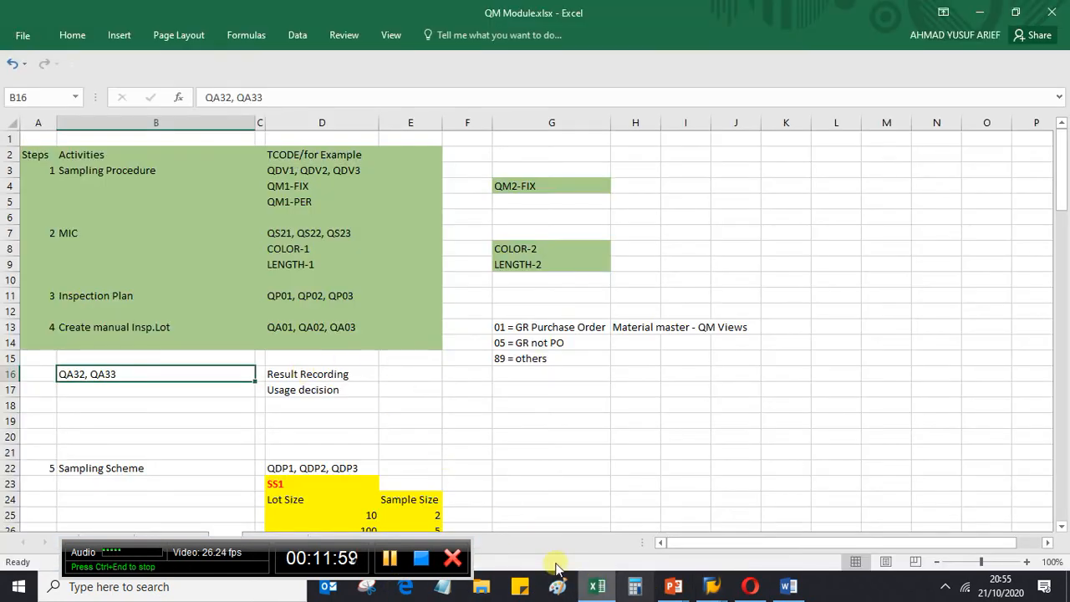
click(513, 386)
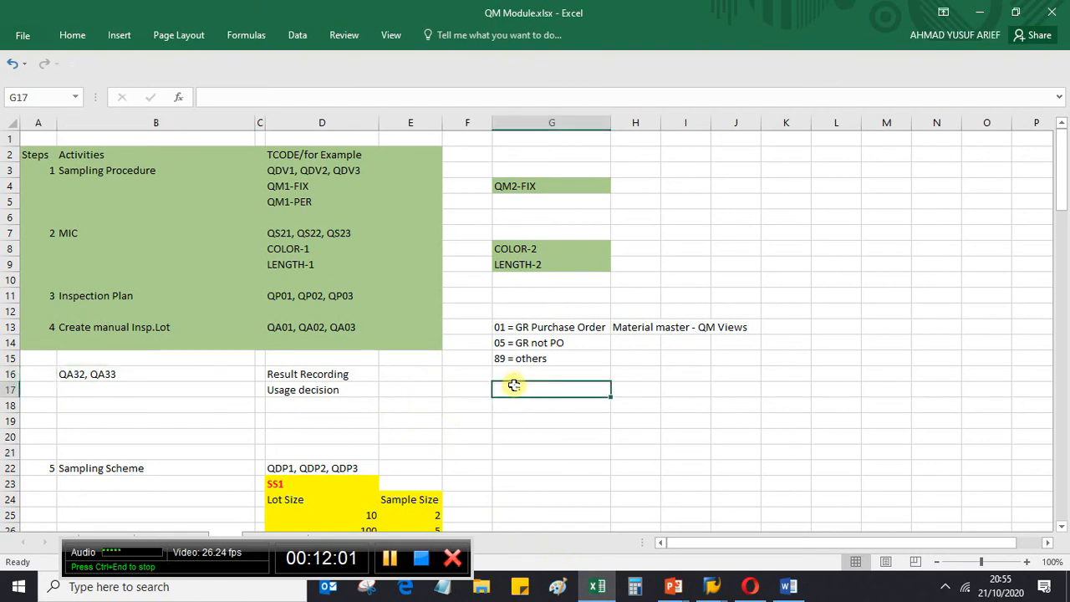
text(14)
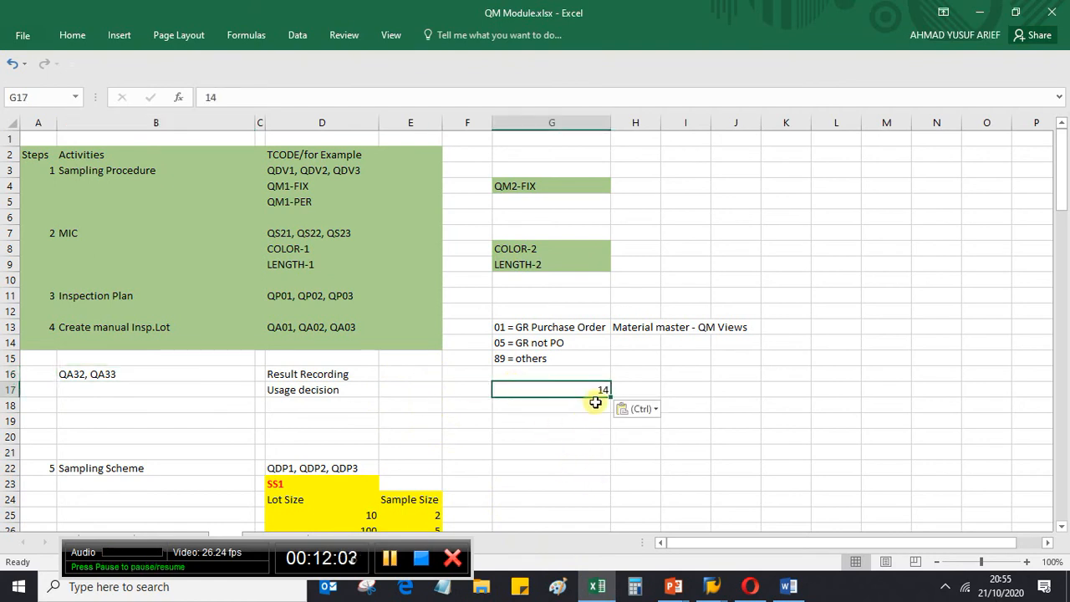
- Copy the inspection lot number from the SAP lot display into G18 of the Excel workbook and store it as text
click(712, 586)
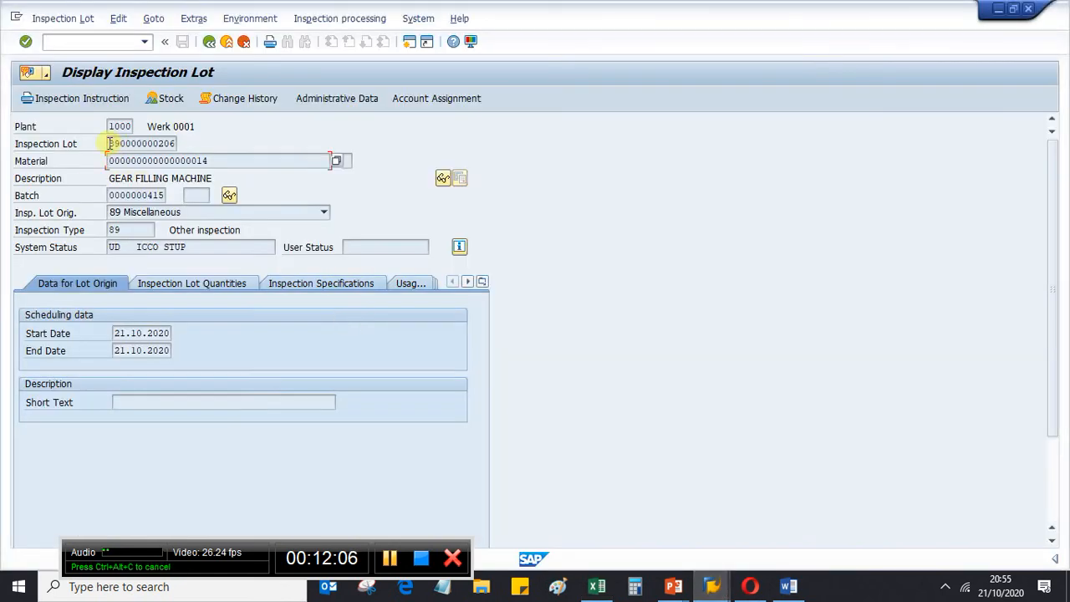
drag(110, 144, 215, 155)
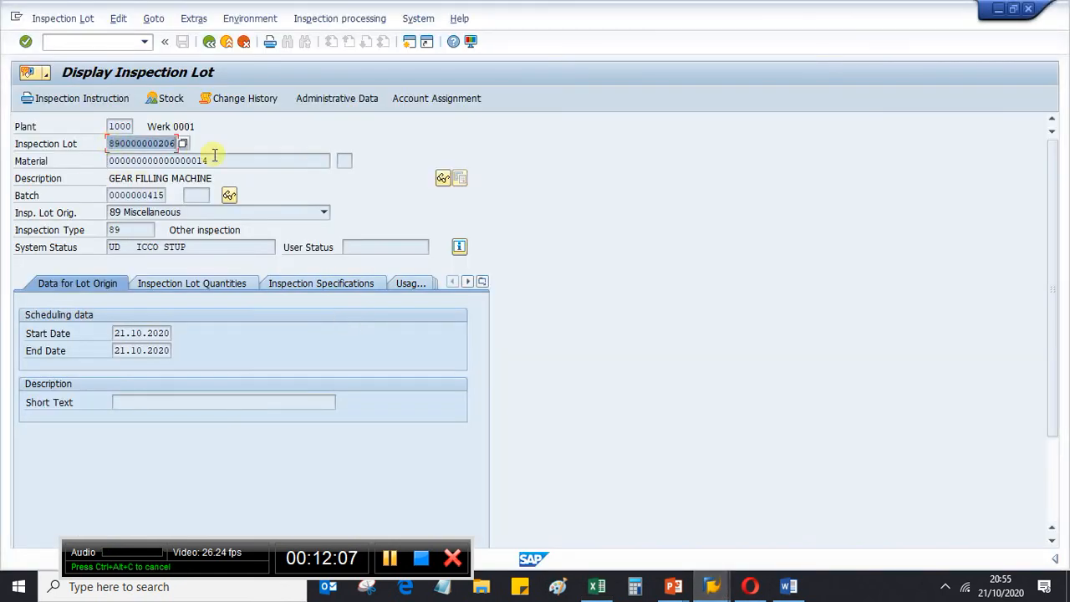
key(ctrl+c)
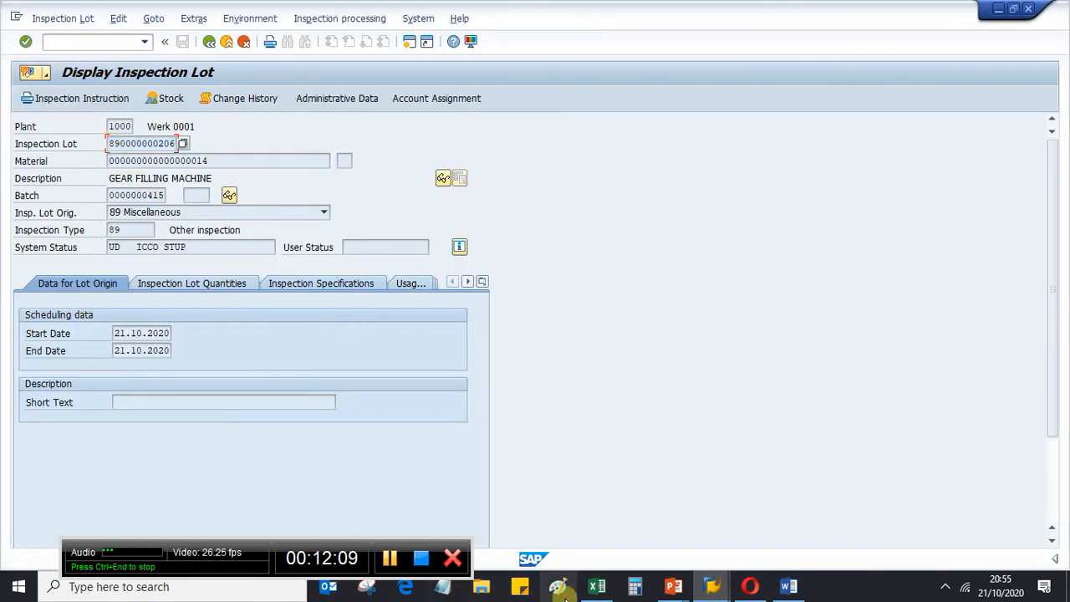
click(597, 589)
click(529, 410)
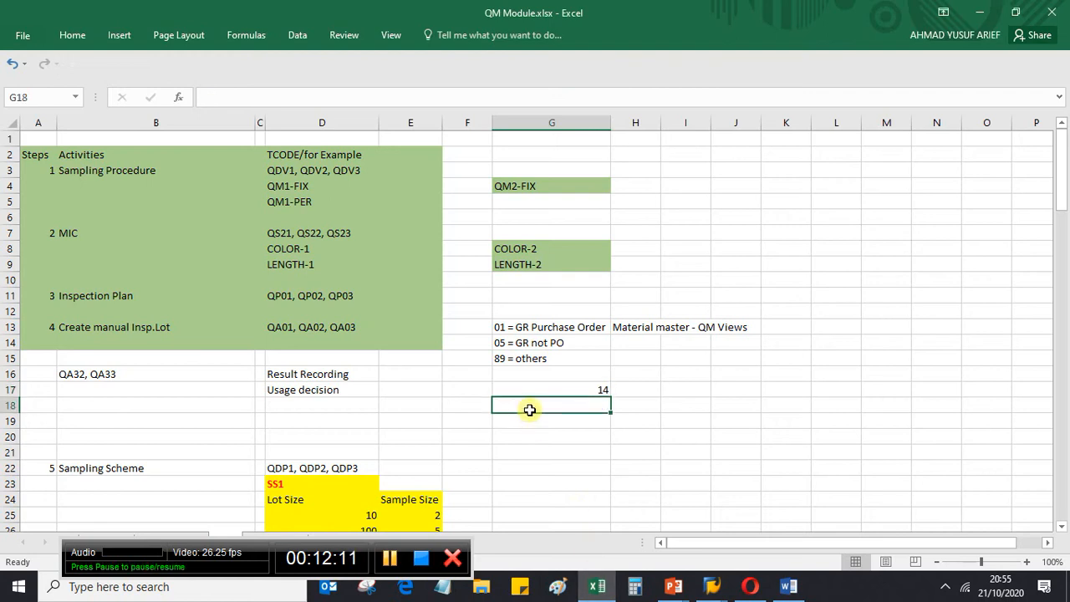
key(ctrl+v)
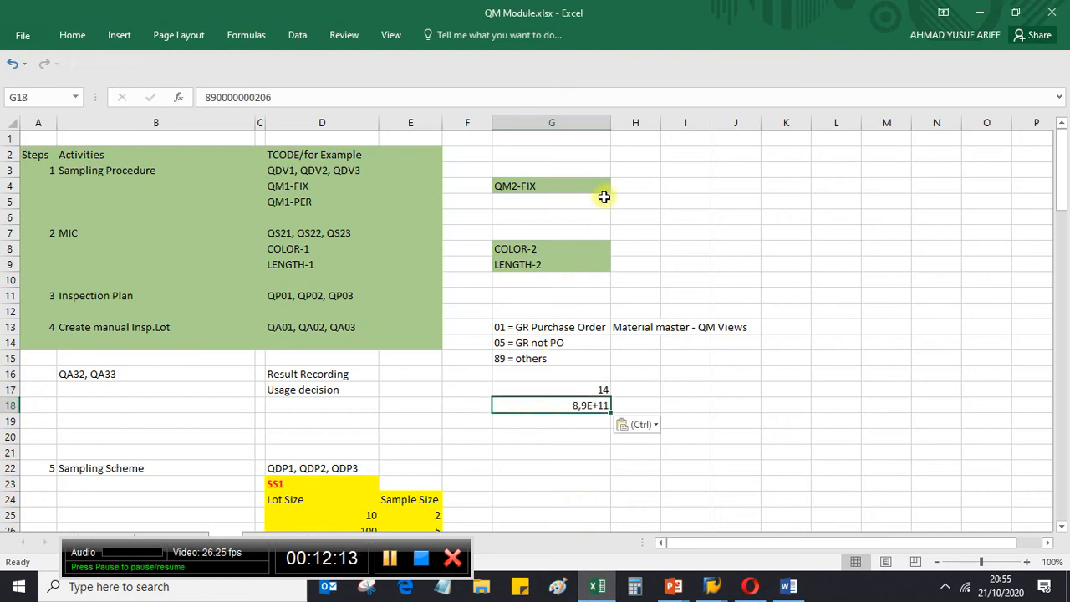
click(208, 100)
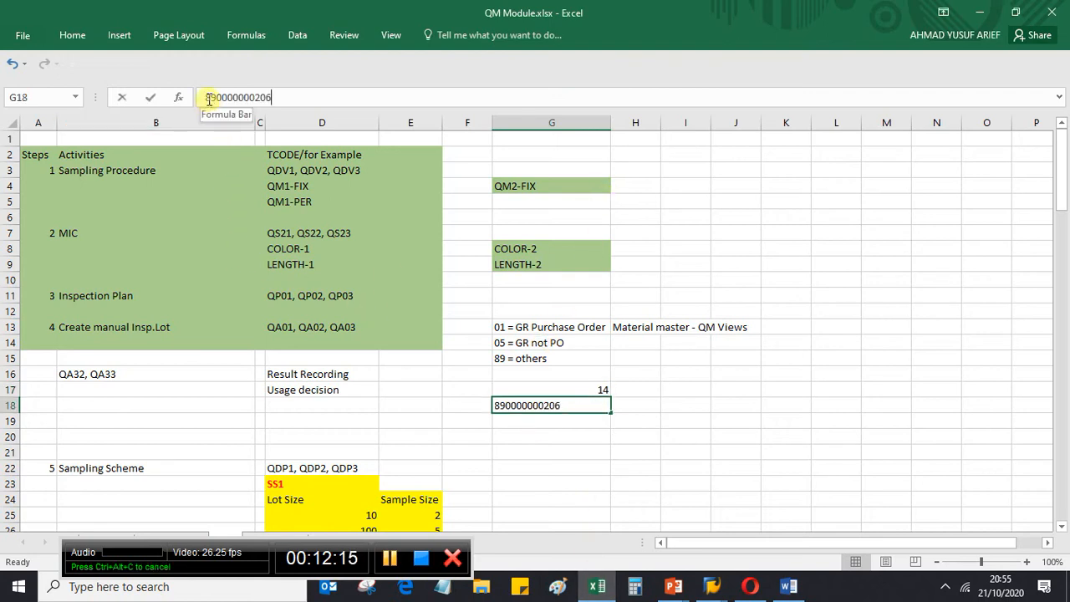
key(Return)
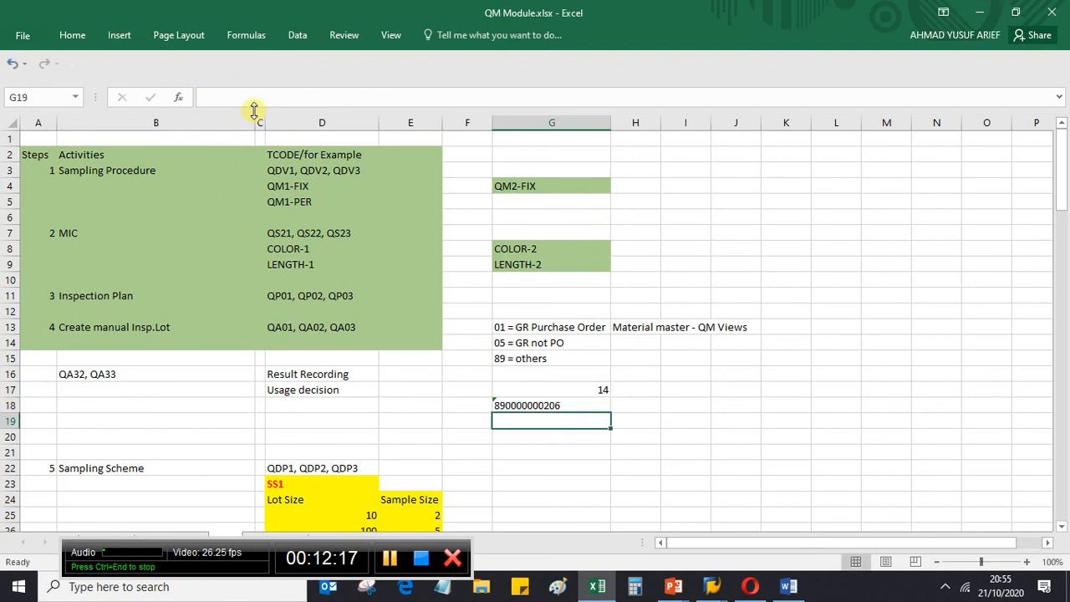
- Save the QM Module workbook with the added material and inspection lot numbers
click(515, 389)
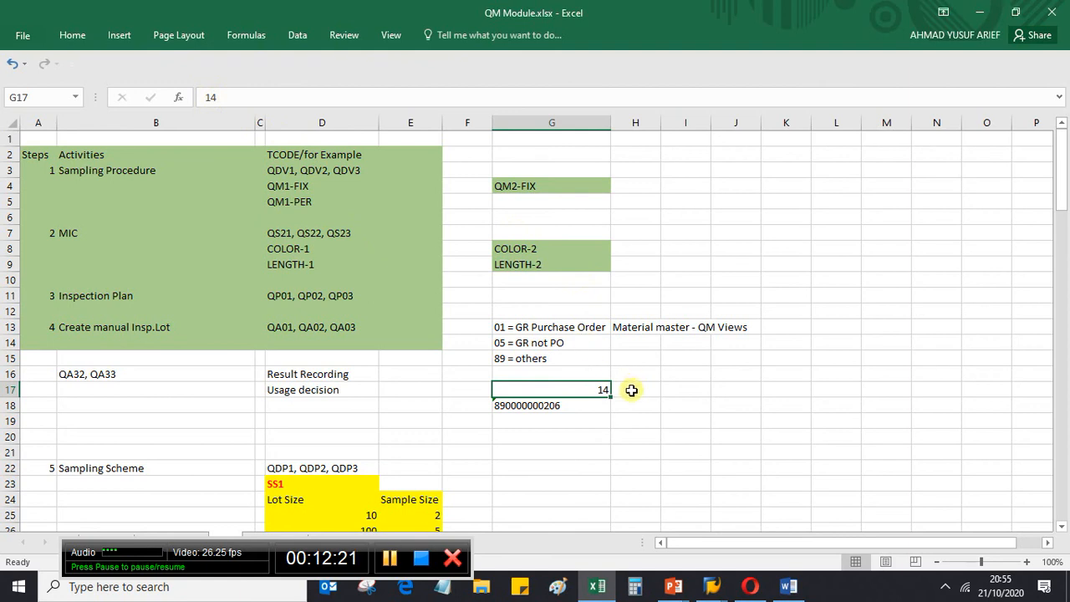
click(23, 35)
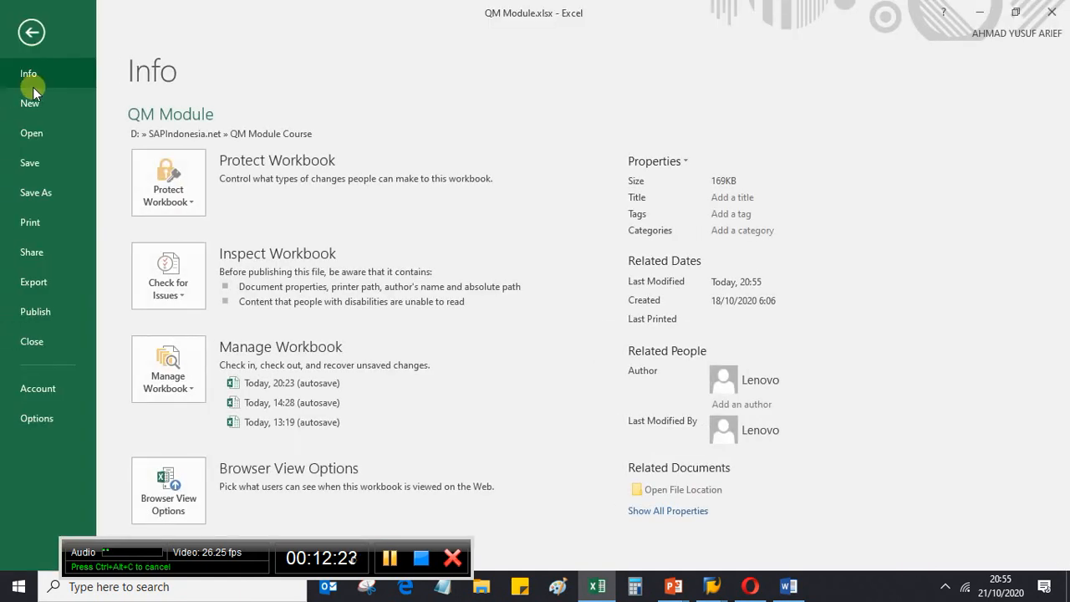
click(35, 159)
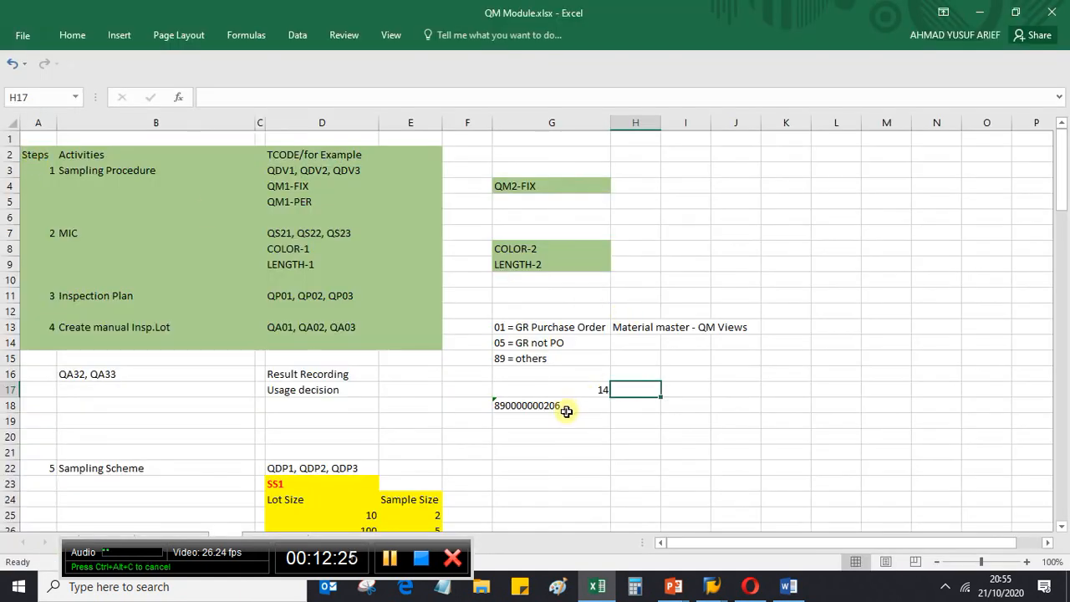
- Switch to the SAP Display Inspection Lot window and open the lot selection screen of transaction QA33
click(719, 588)
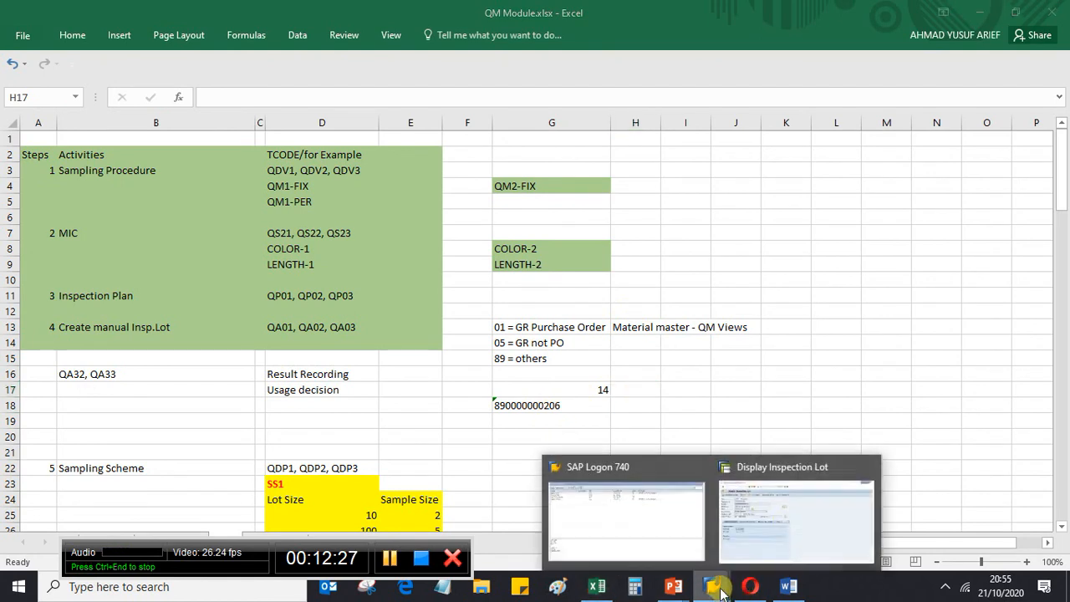
click(790, 514)
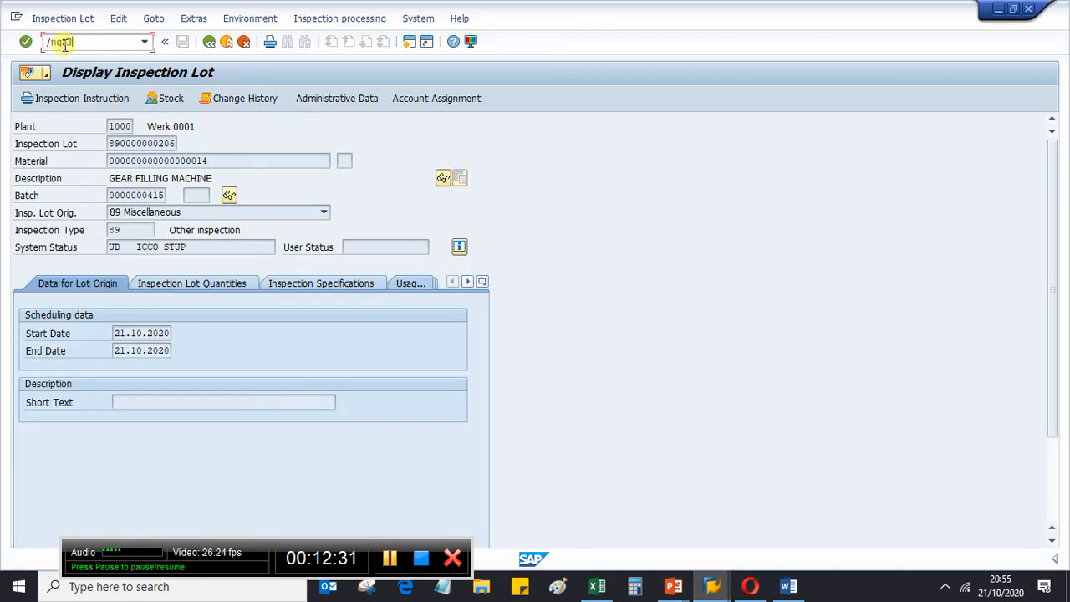
click(64, 45)
text(/nqa33)
key(Return)
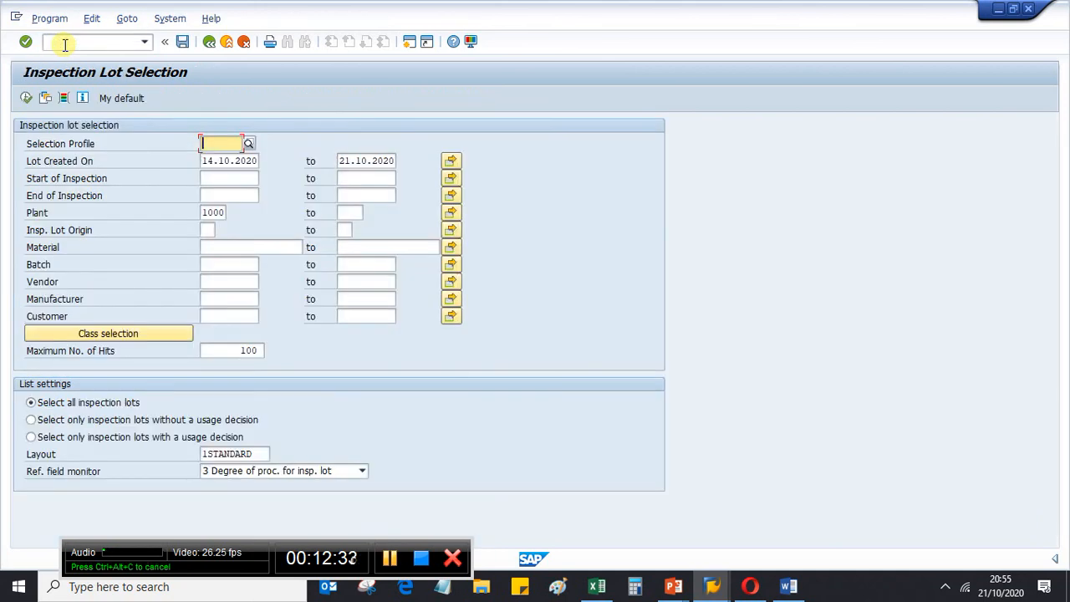
click(64, 45)
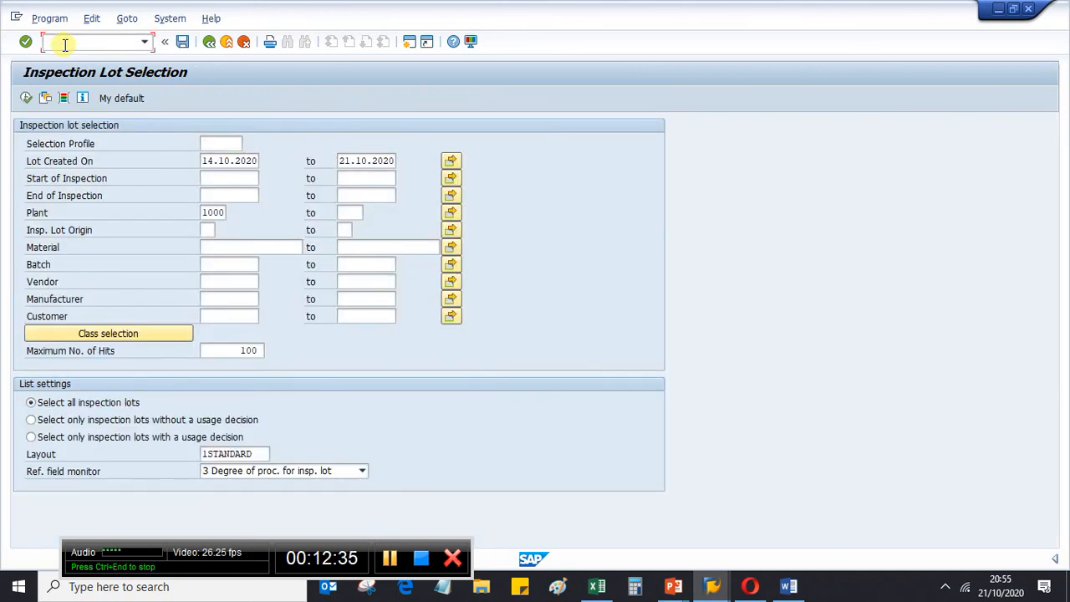
text(/nqa32)
key(Return)
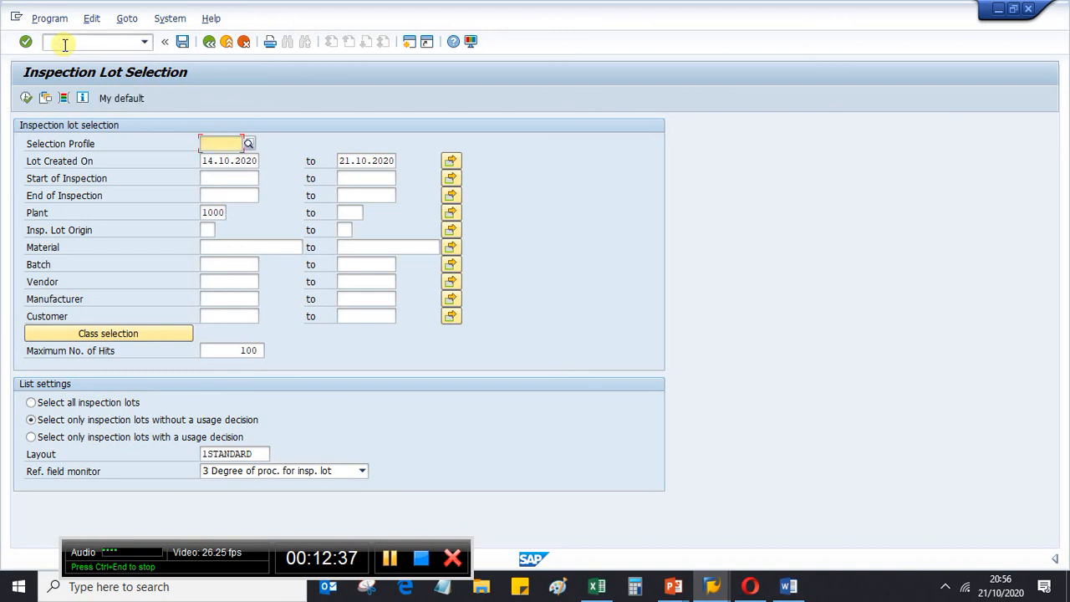
click(247, 247)
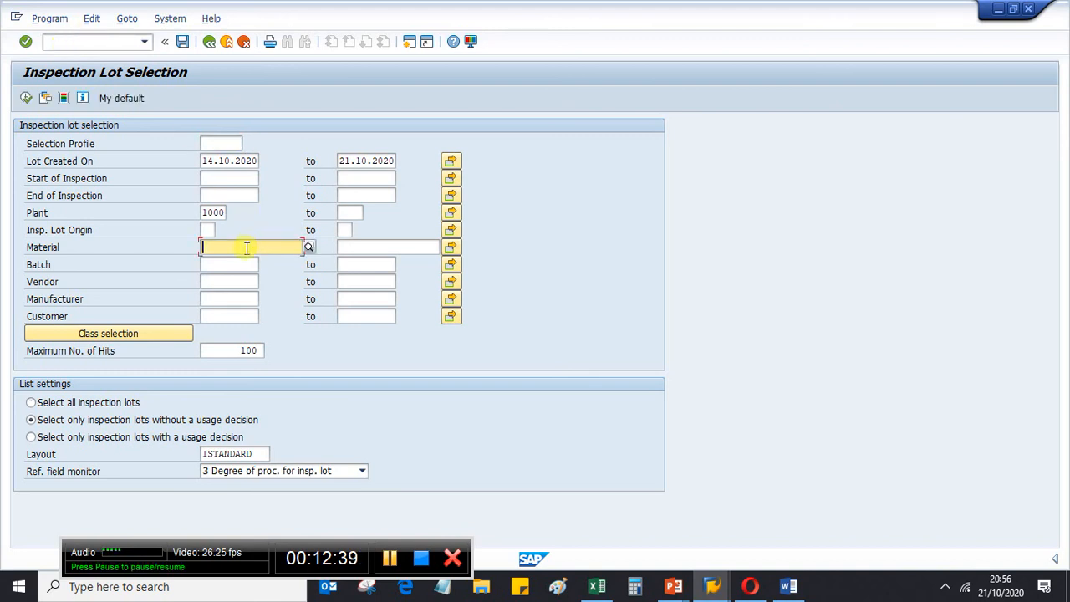
click(246, 249)
click(247, 263)
click(26, 98)
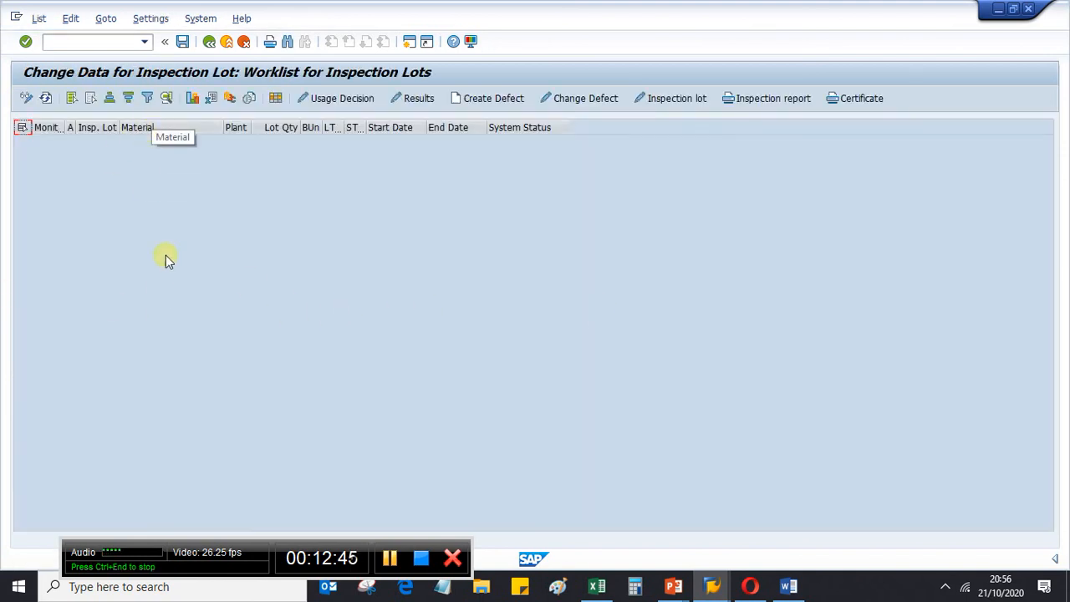
- Return to the lot selection, rerun it for all inspection lots, and widen the Inspection Lot column to show full numbers
click(209, 41)
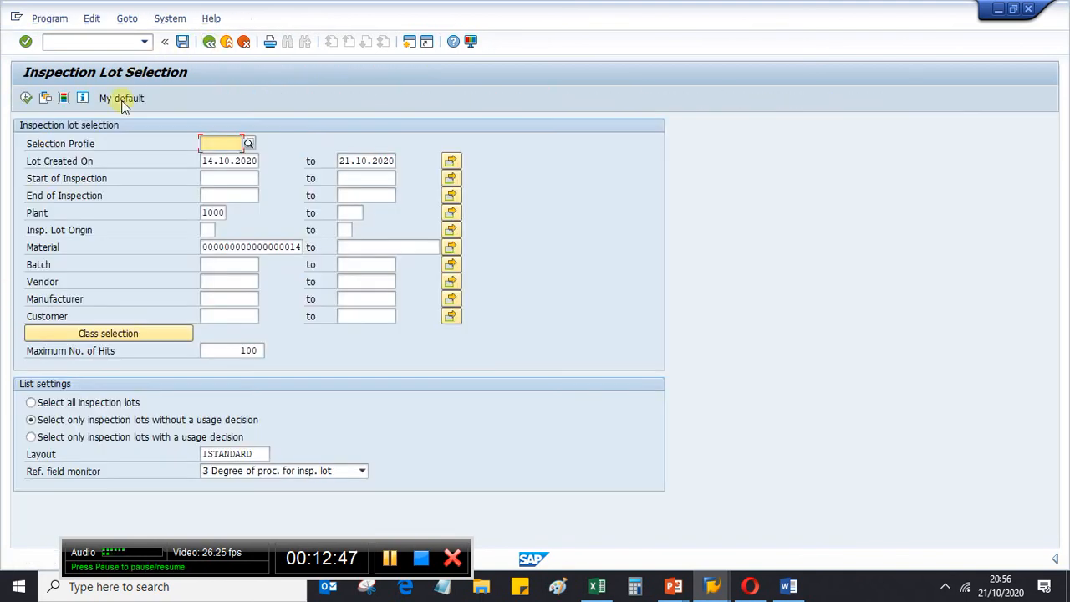
click(51, 405)
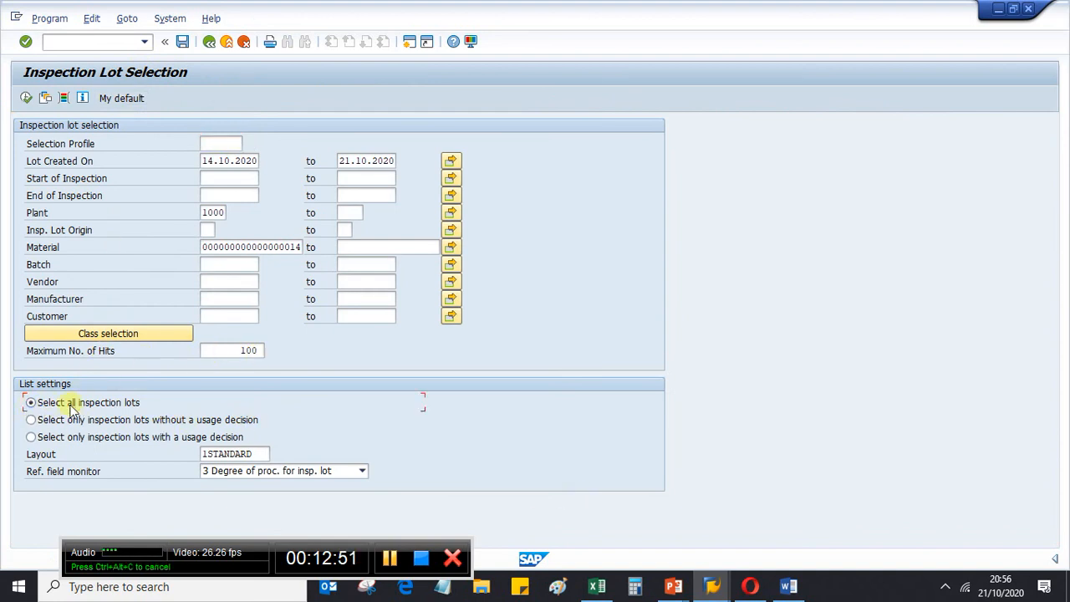
click(26, 98)
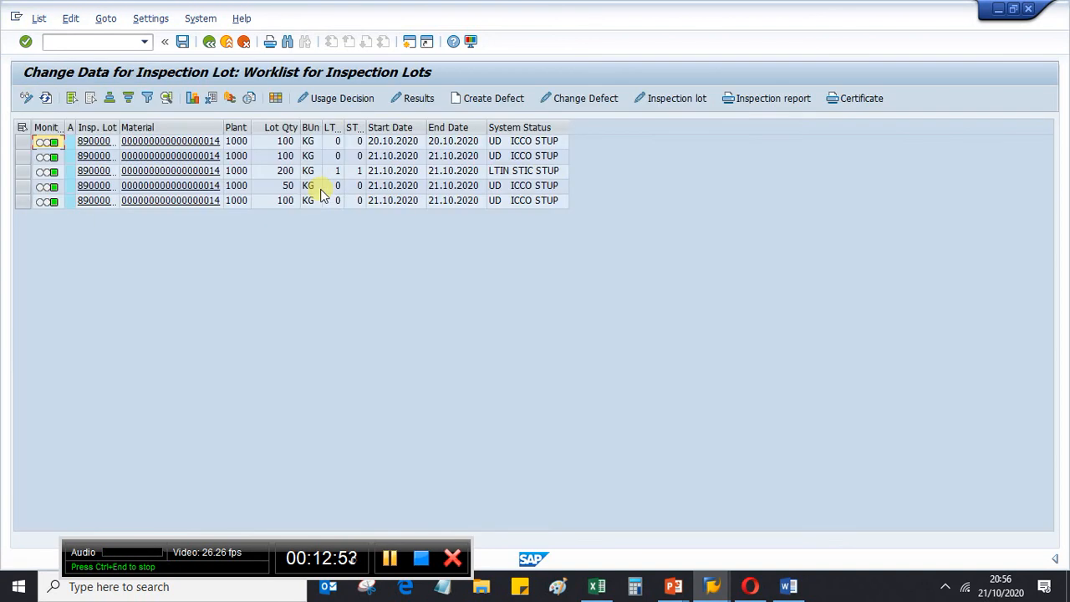
drag(118, 127, 219, 127)
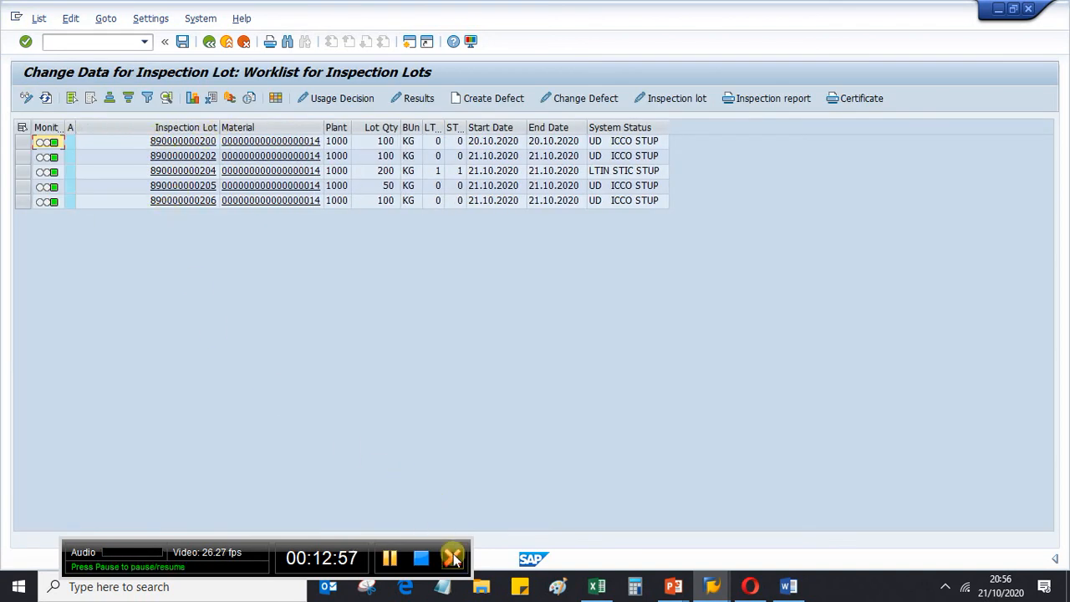
click(599, 588)
click(598, 588)
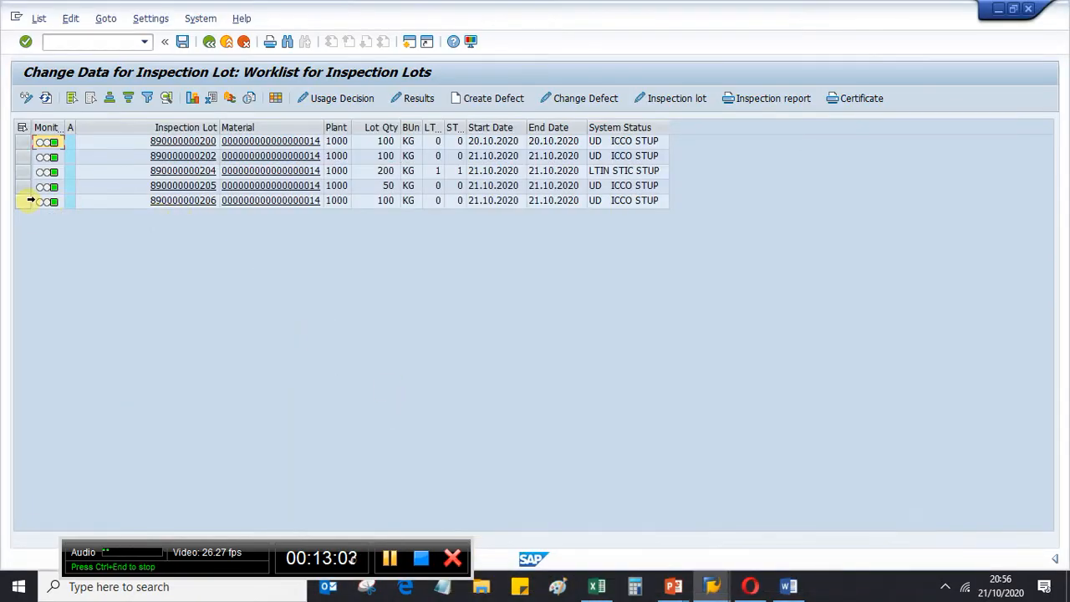
click(28, 201)
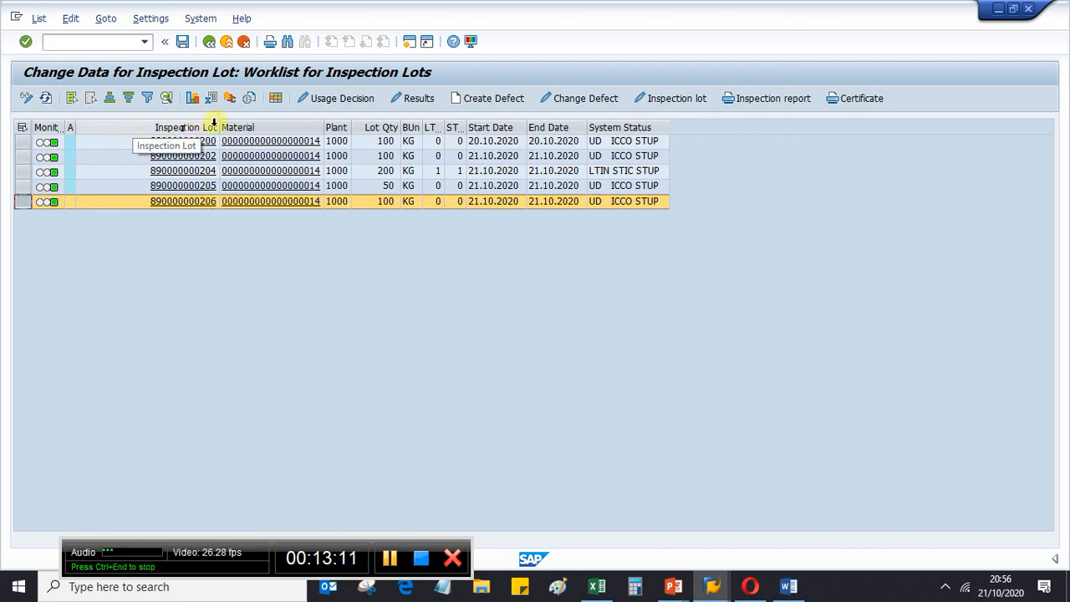
drag(219, 126, 165, 125)
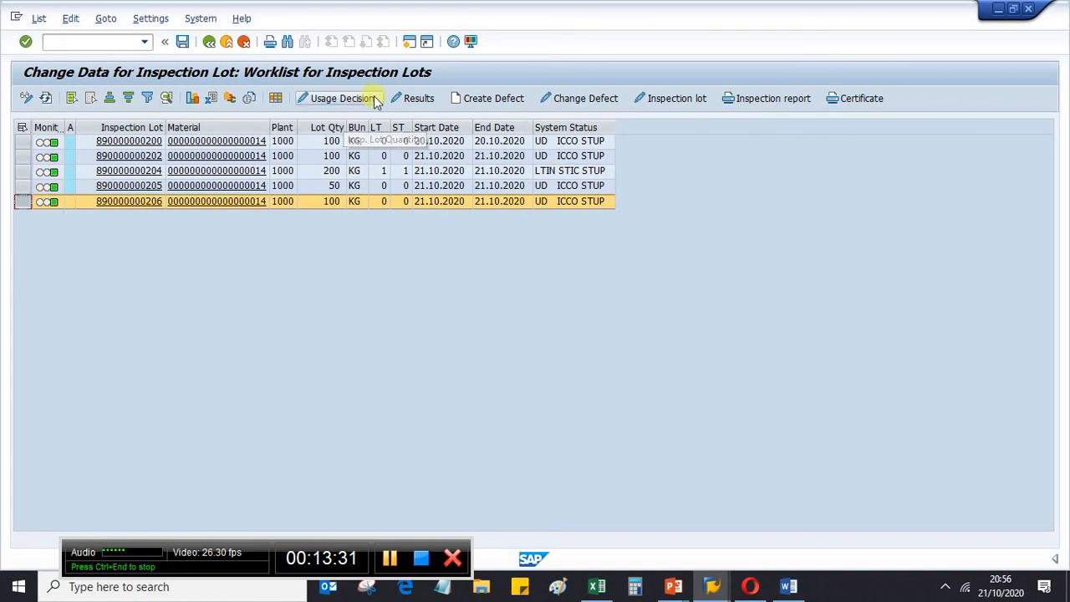
- Try to open results recording for the selected lot, and examine its status display and the detailed analysis of influencing statuses
click(414, 97)
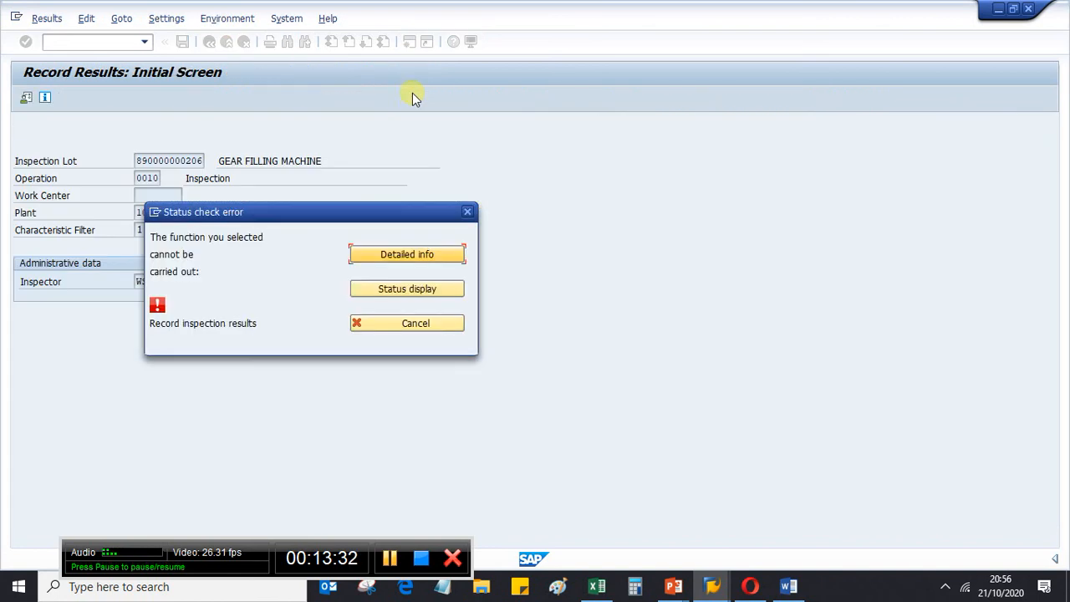
click(376, 293)
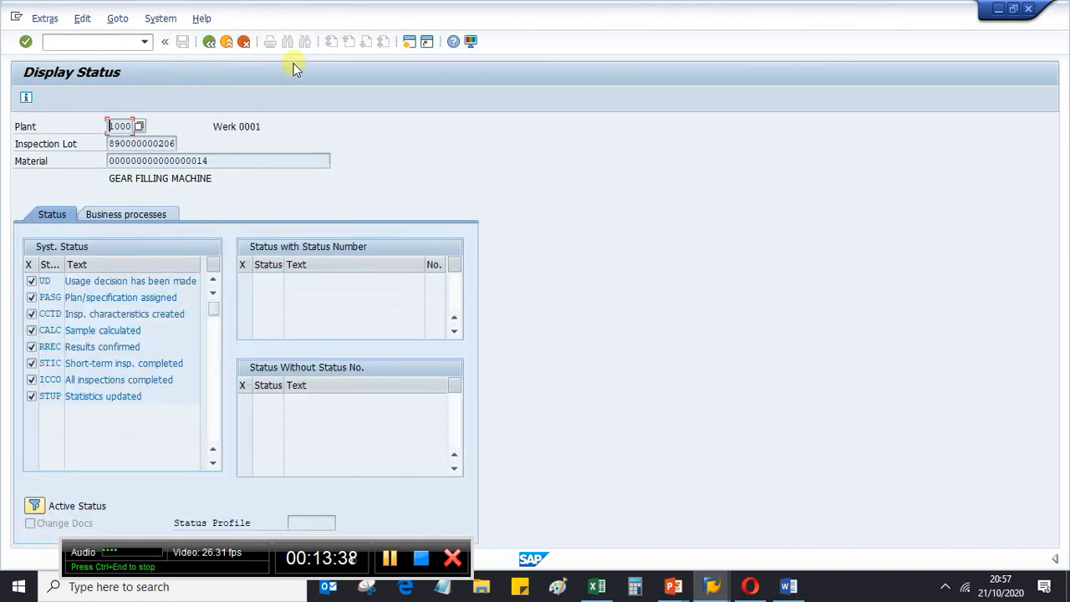
click(210, 43)
click(401, 257)
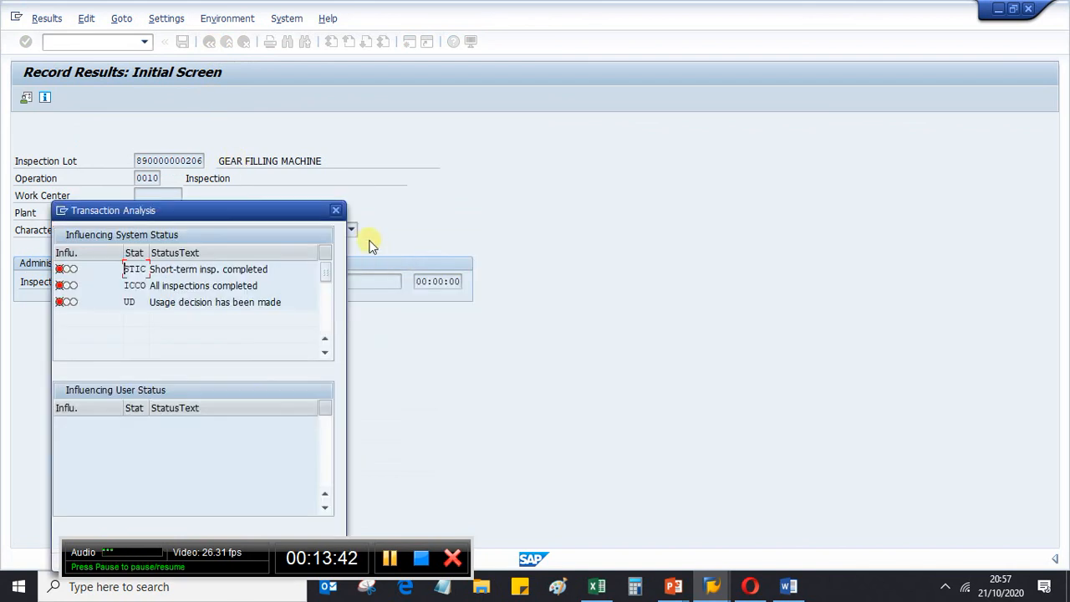
click(337, 210)
click(407, 317)
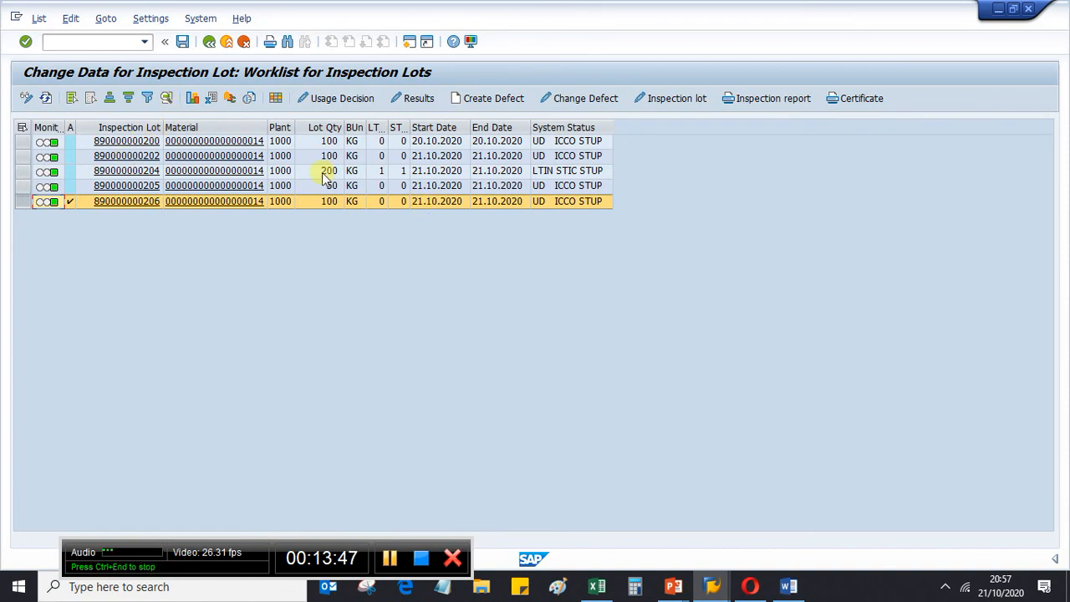
- View the selected lot's usage decision and recheck its system status by way of results recording, returning to the worklist
click(326, 97)
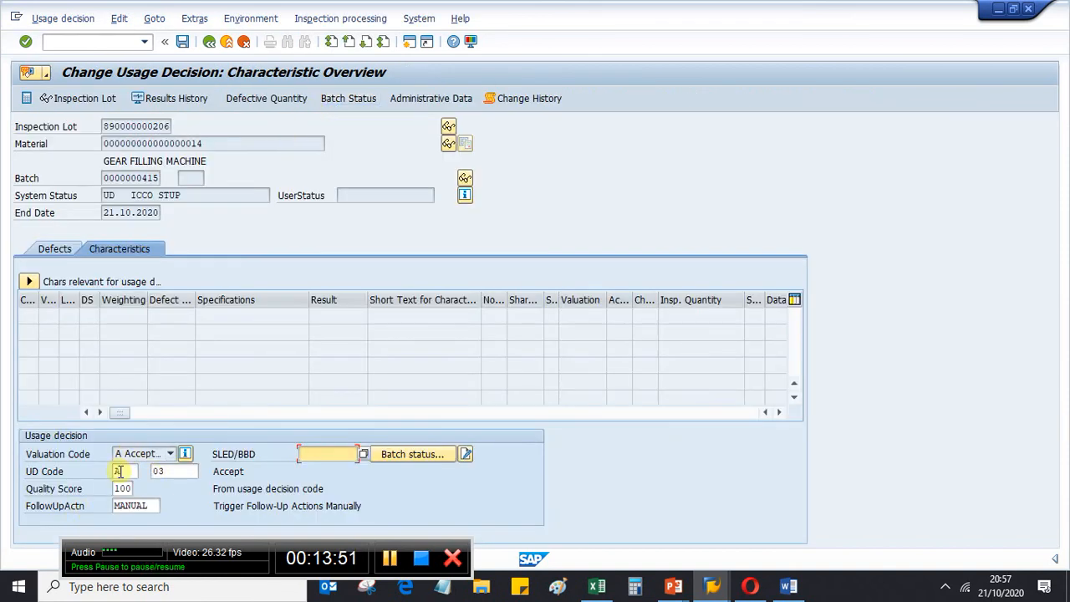
click(209, 42)
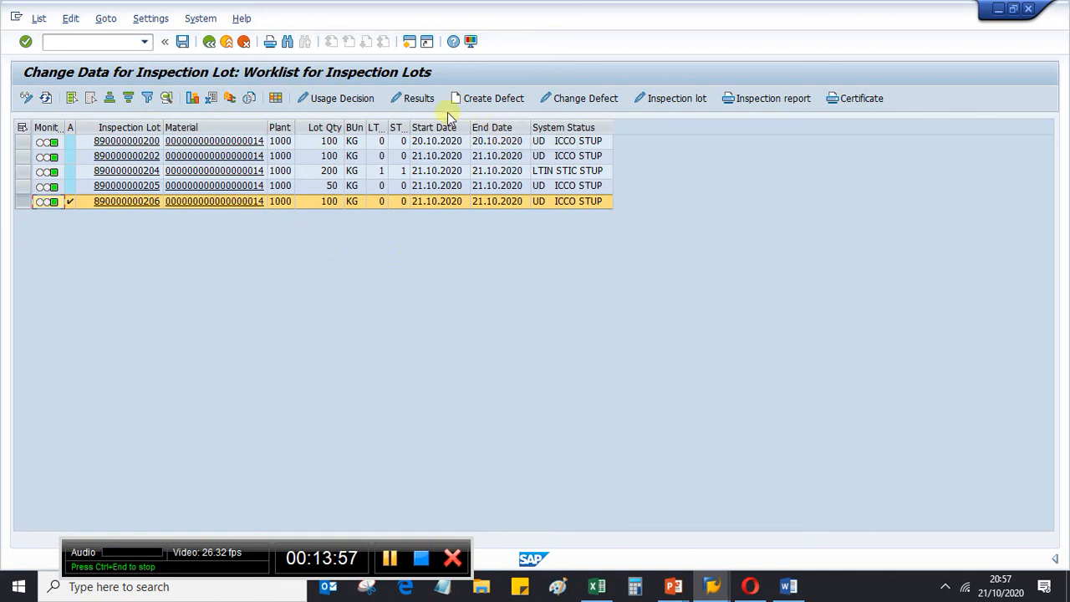
click(419, 99)
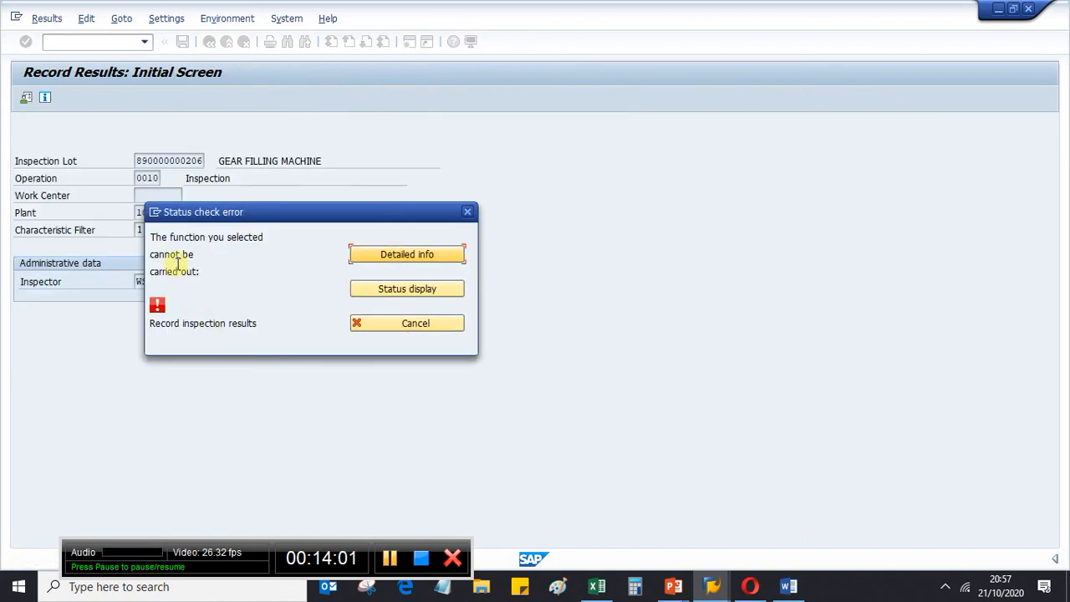
click(365, 291)
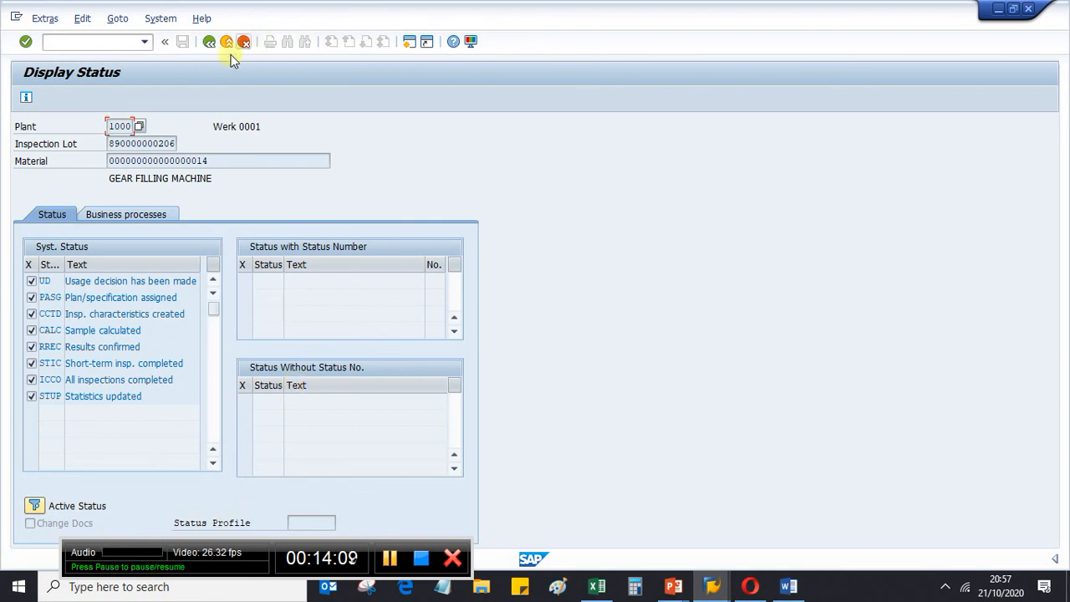
click(210, 45)
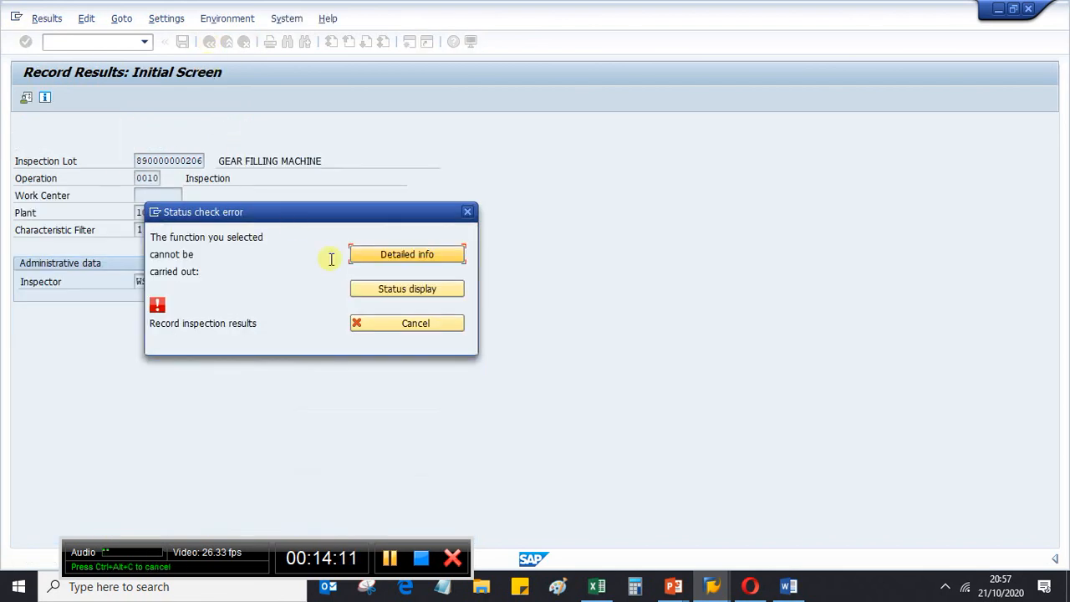
click(402, 322)
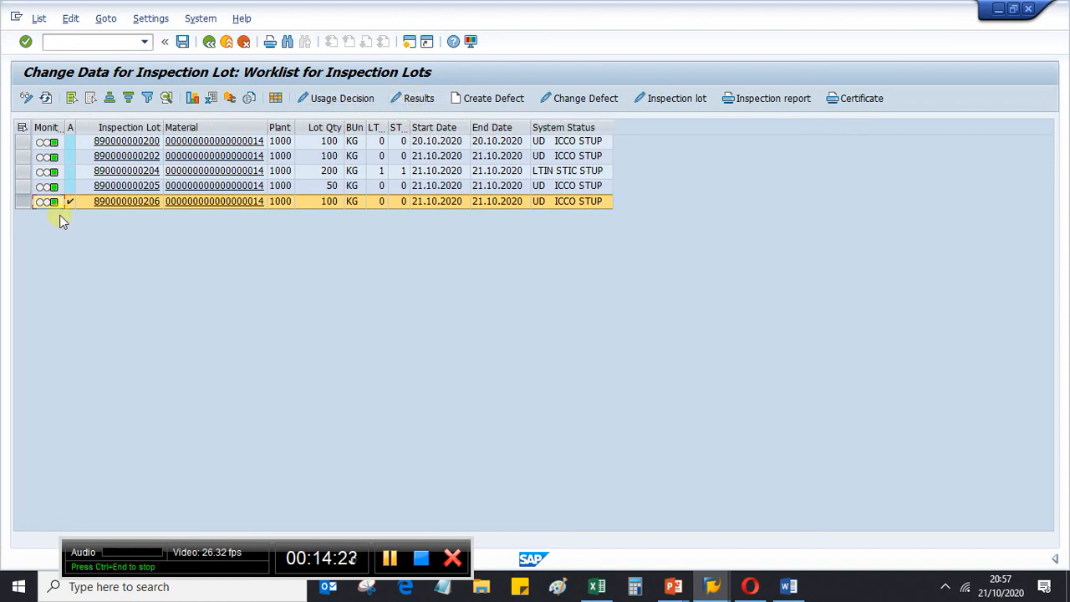
click(111, 21)
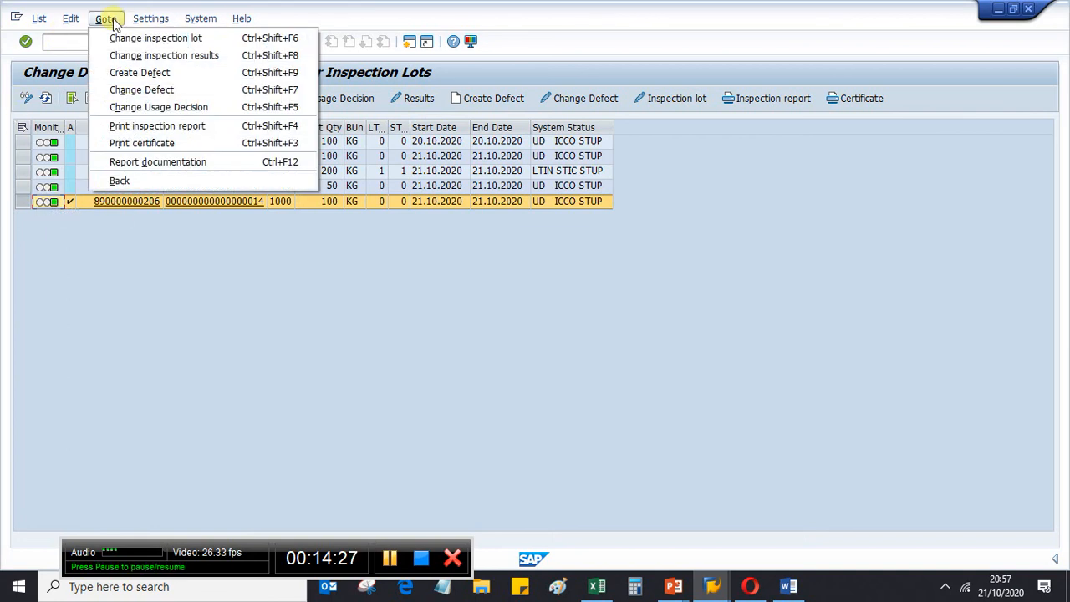
mouse_move(80, 23)
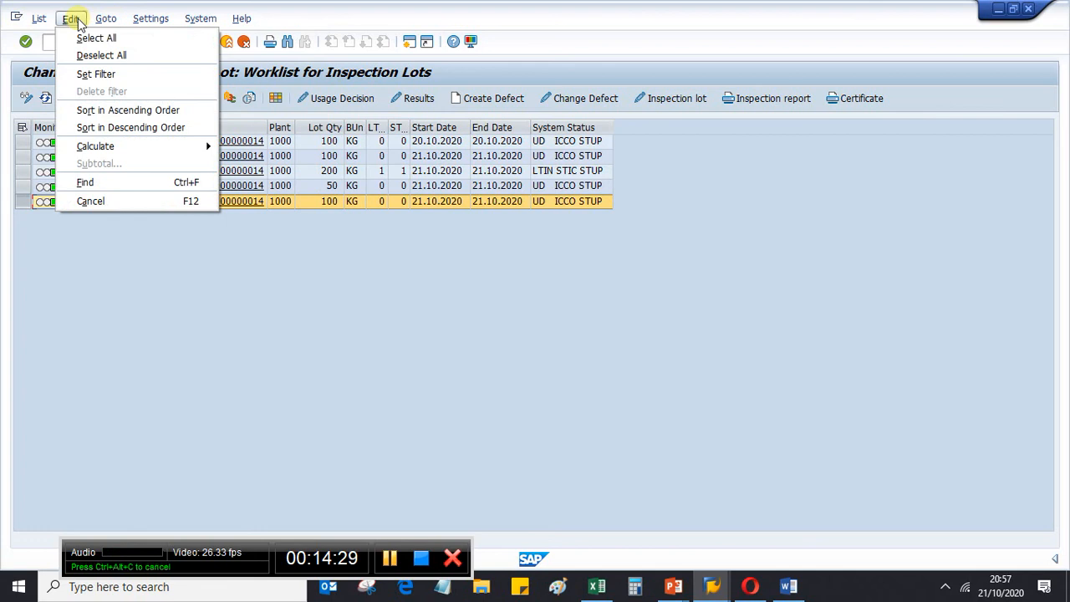
click(289, 266)
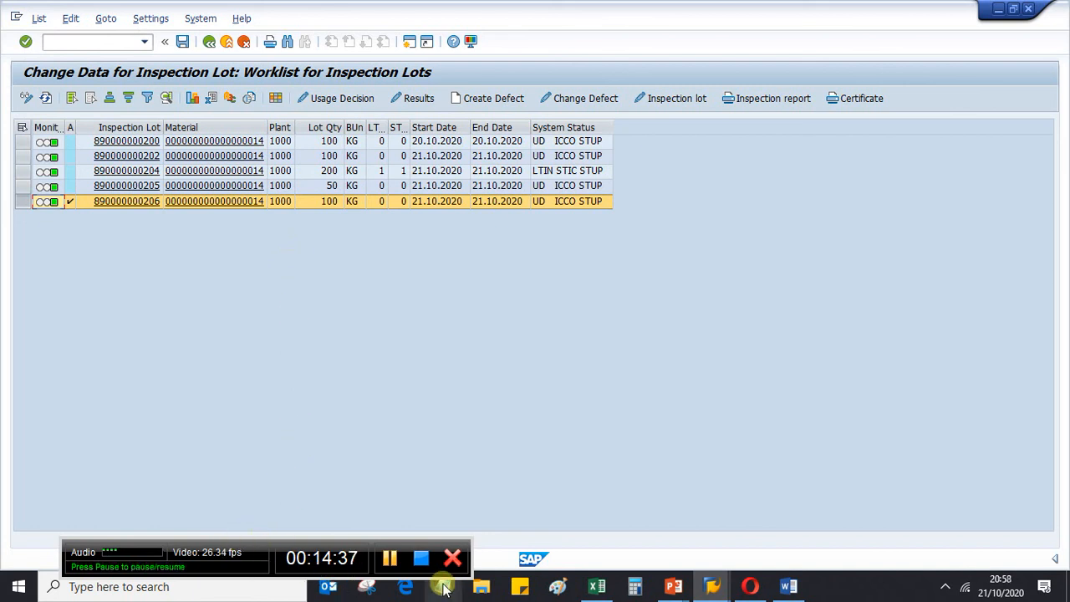
- Switch to the QM Module workbook in Excel and fill the range A2:K18 with the light green used for the completed steps
click(596, 587)
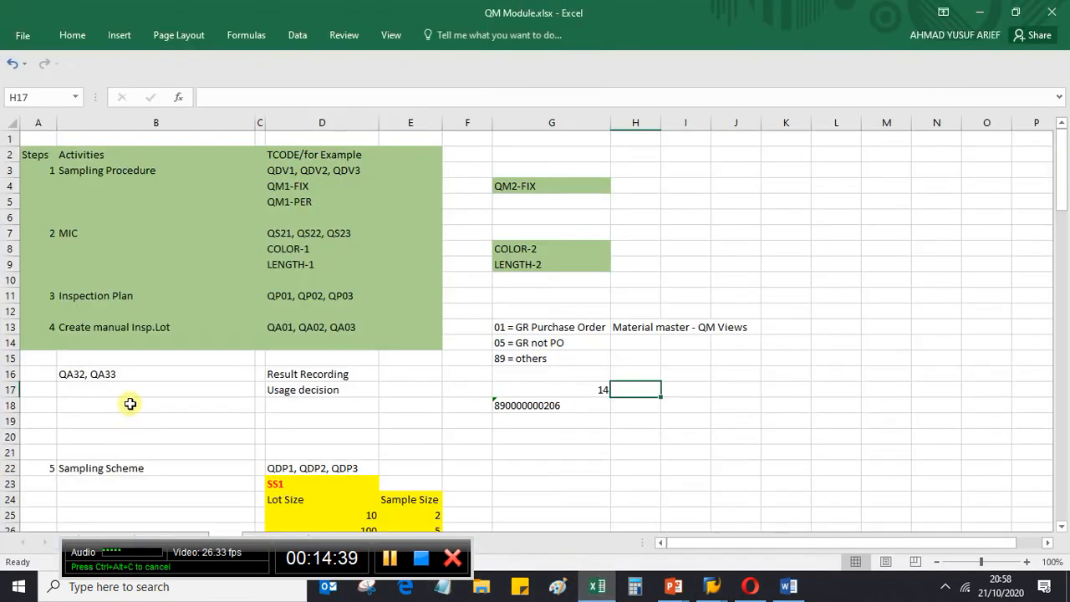
click(71, 404)
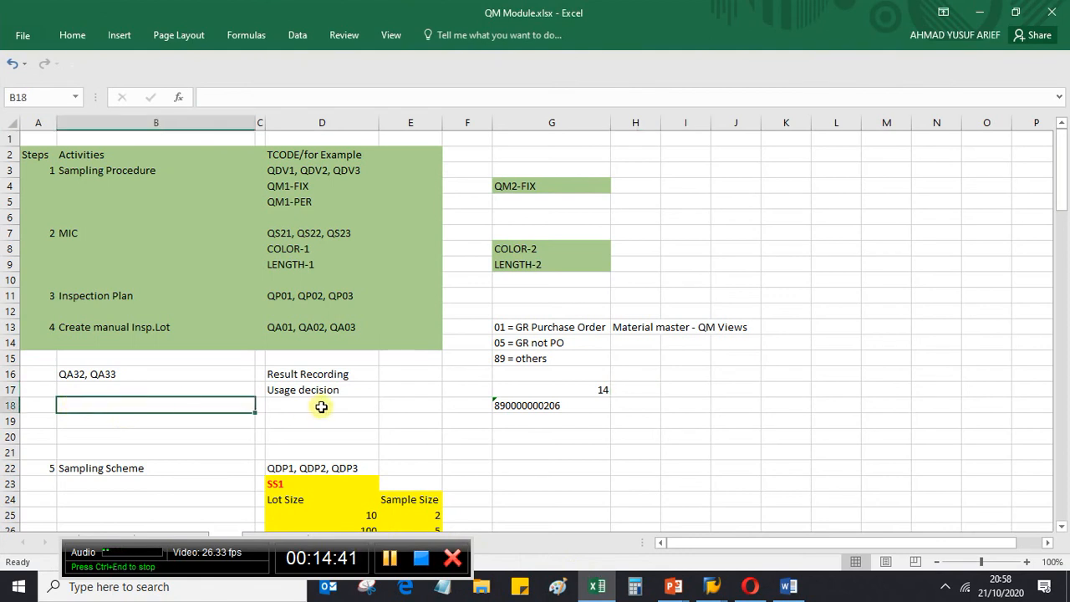
key(Left)
key(shift+Right)
key(shift+Right)
key(shift+Right)
key(shift+Right)
key(shift+Right)
key(shift+Right)
key(shift+Right)
key(shift+Right)
key(shift+Right)
key(shift+Right)
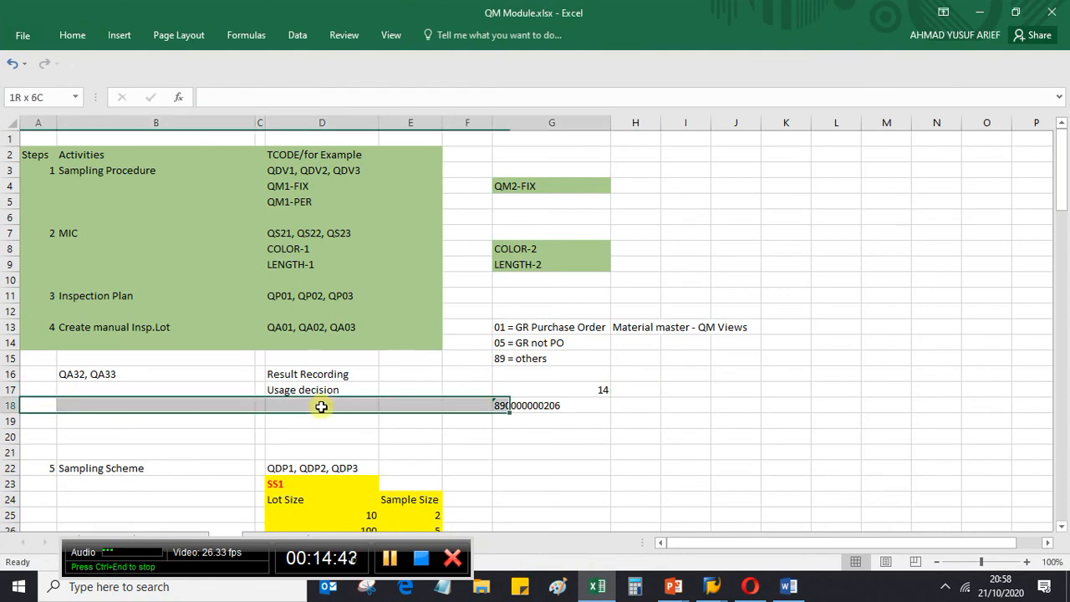
key(shift+Up)
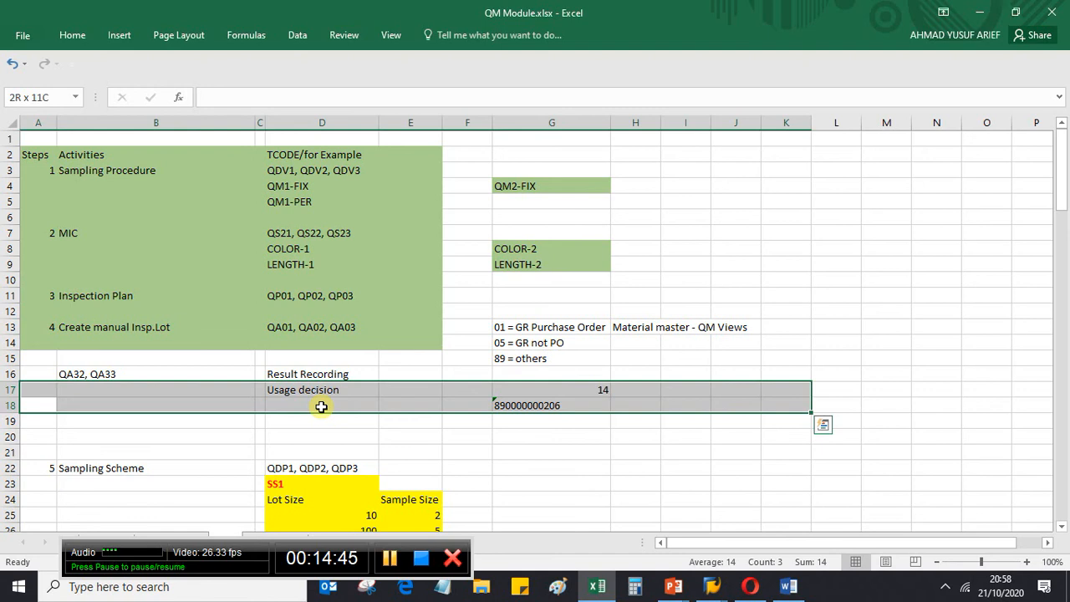
key(shift+Up)
key(shift+Up)
key(shift+Up)
key(shift+Up)
key(shift+Up)
key(shift+Up)
key(shift+Up)
key(shift+Up)
key(shift+Up)
key(shift+Up)
key(shift+Up)
key(shift+Up)
key(shift+Up)
key(shift+Up)
key(shift+Up)
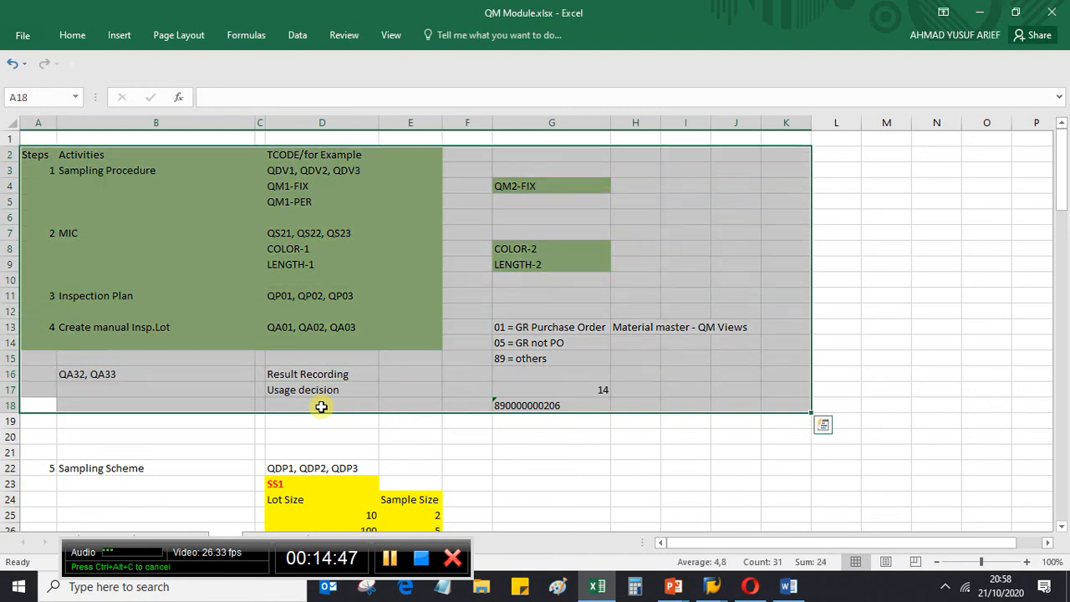
click(73, 35)
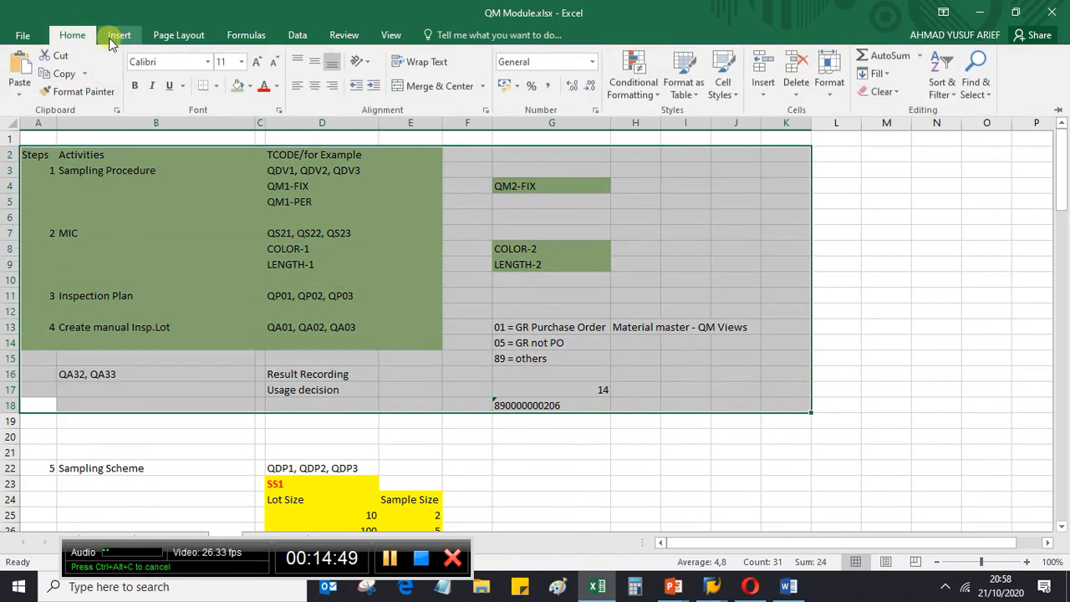
click(238, 86)
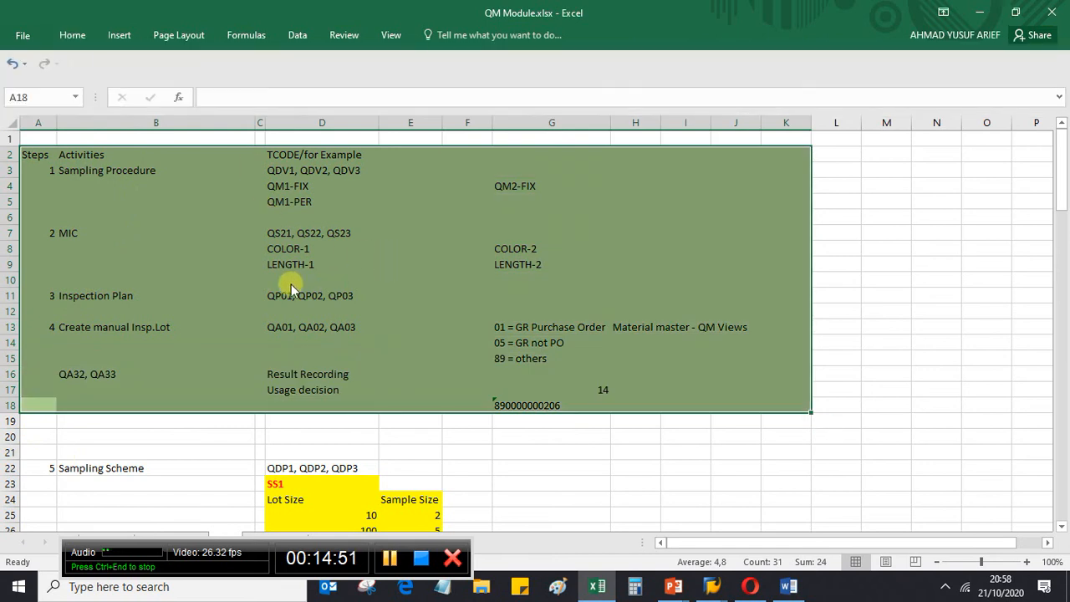
click(191, 437)
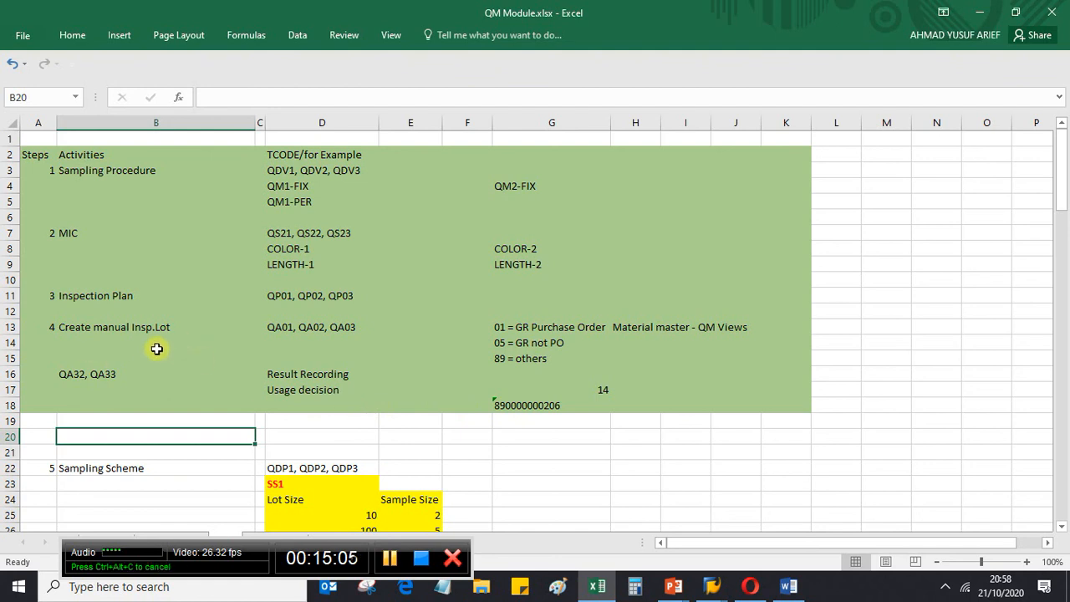
- Save the QM Module workbook and switch back to the SAP worklist for inspection lots
click(92, 249)
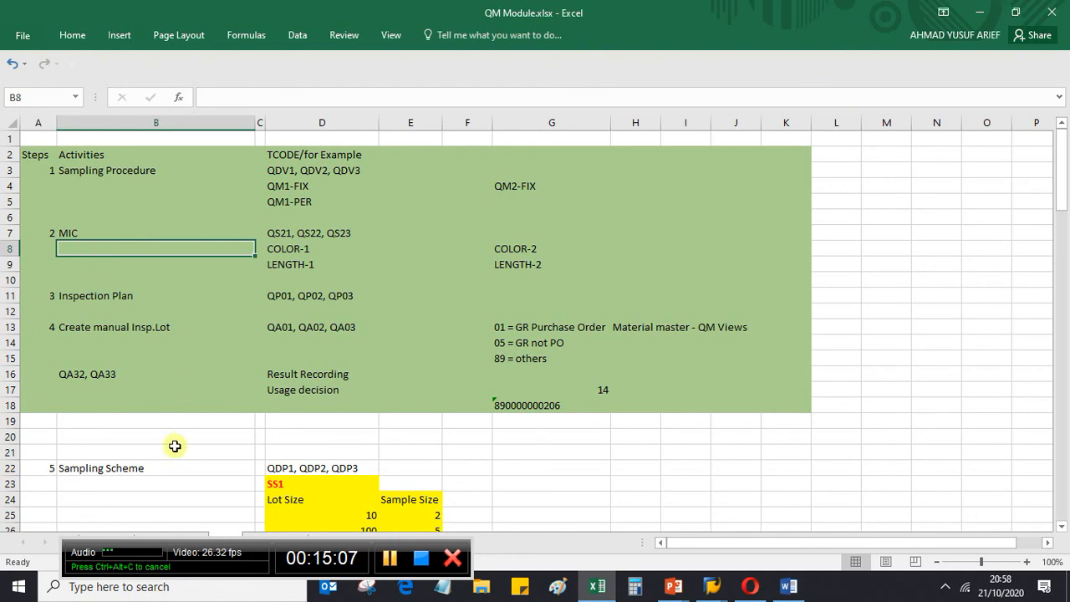
scroll(146, 453, down, 5)
scroll(147, 454, down, 1)
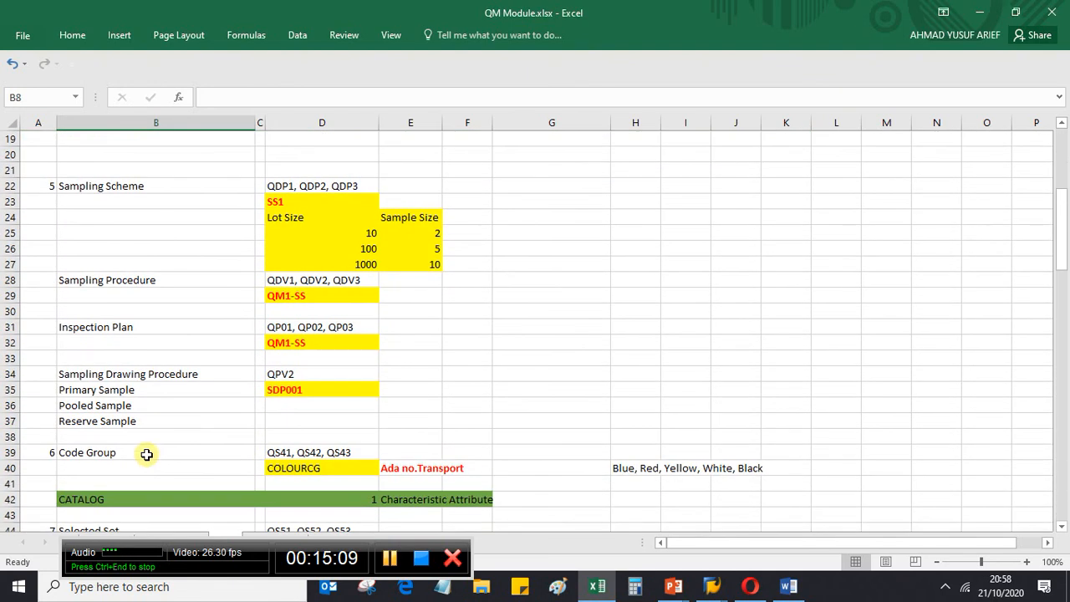
scroll(146, 453, up, 6)
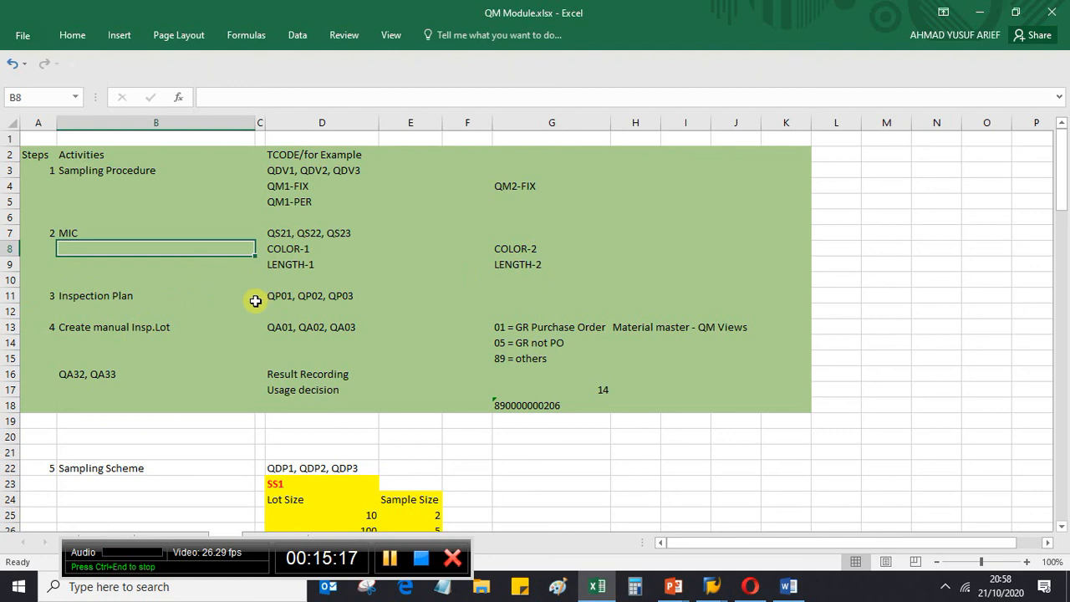
click(22, 35)
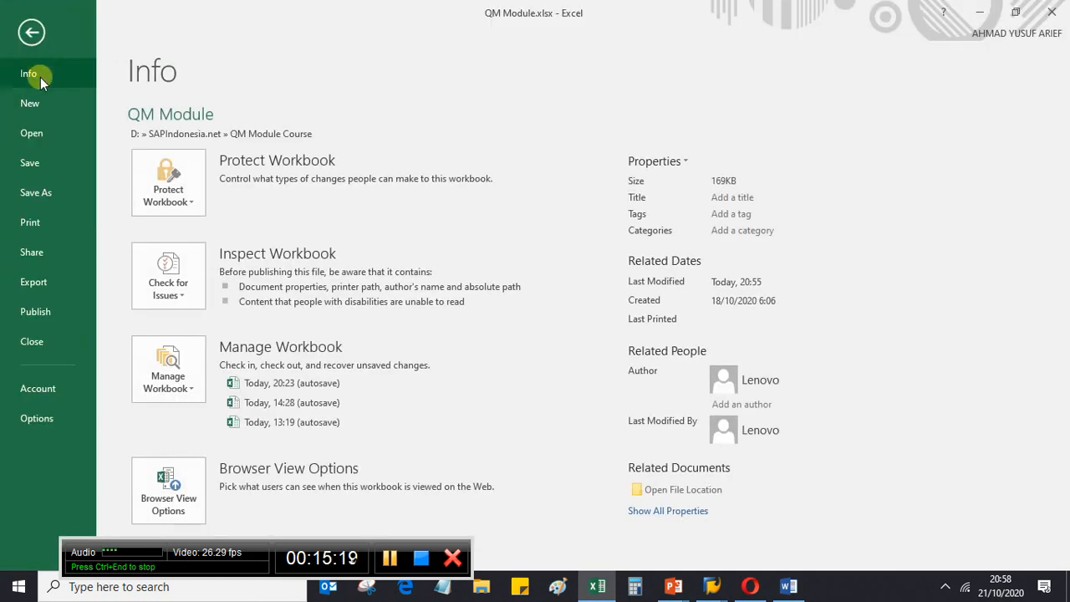
click(30, 167)
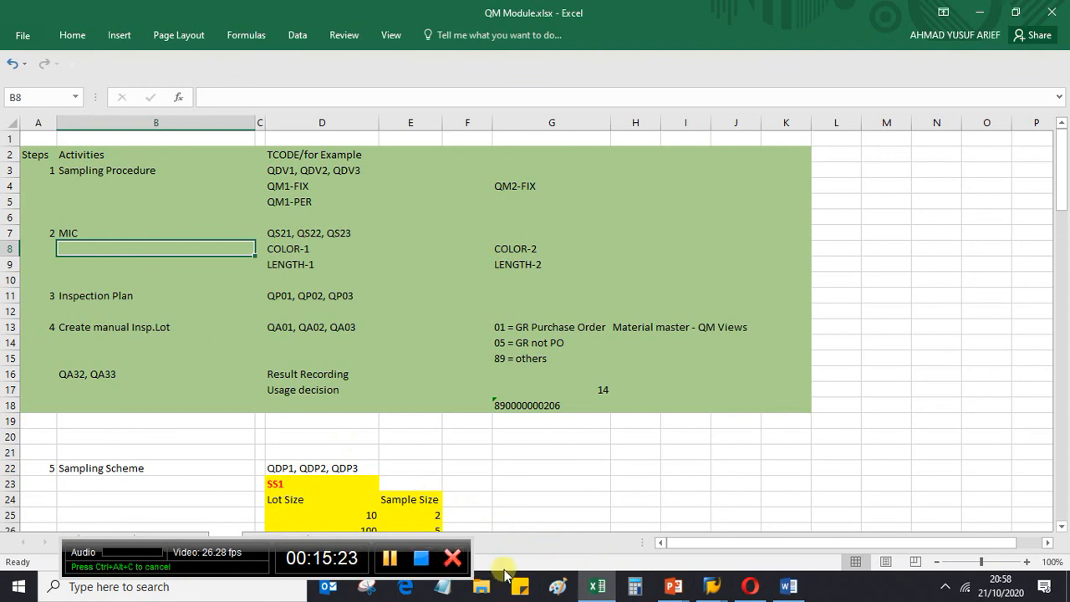
click(714, 590)
click(796, 520)
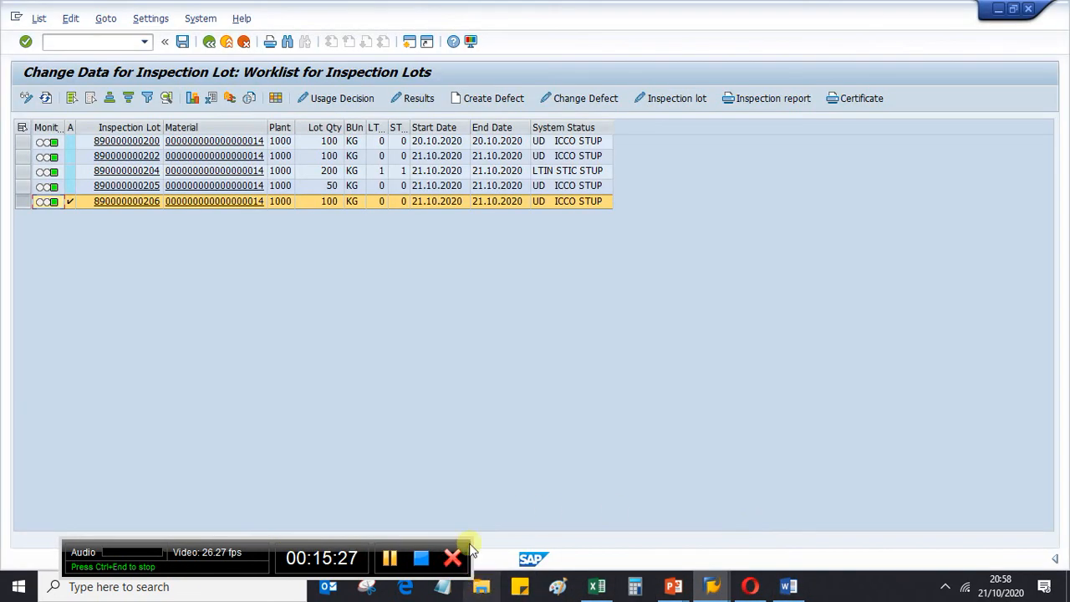